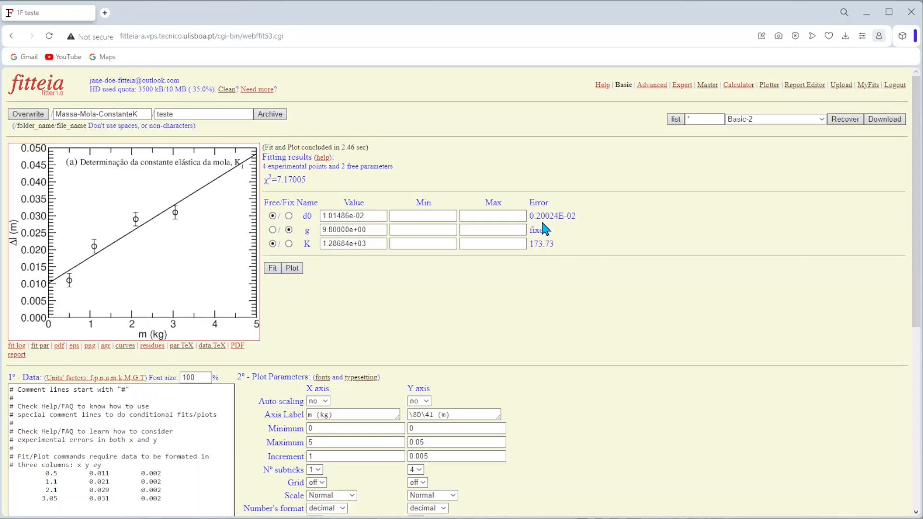
# Step: Open the Plotter and import the fit-gph curves from the last fit
pyautogui.click(769, 86)
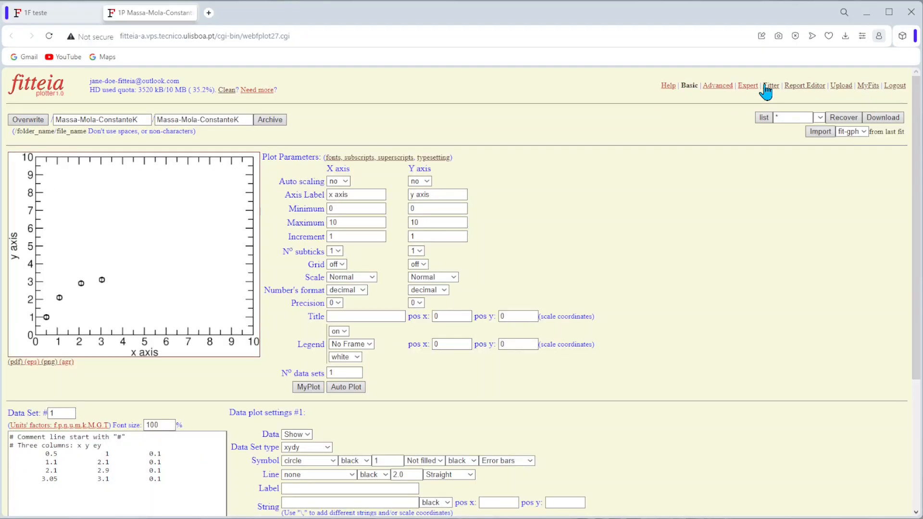
pyautogui.click(820, 132)
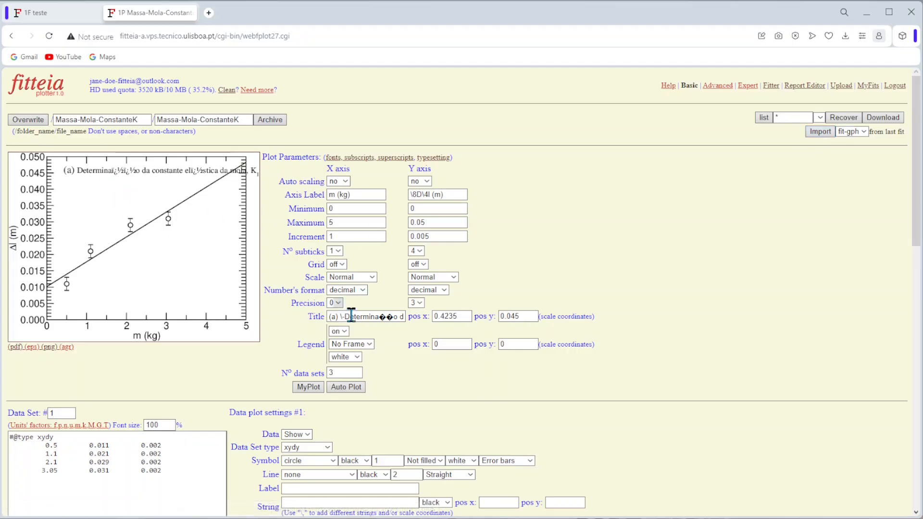
# Step: Correct the garbled accented letters in the plot title to "Determinação" and "elástica", and redraw the plot
pyautogui.click(392, 316)
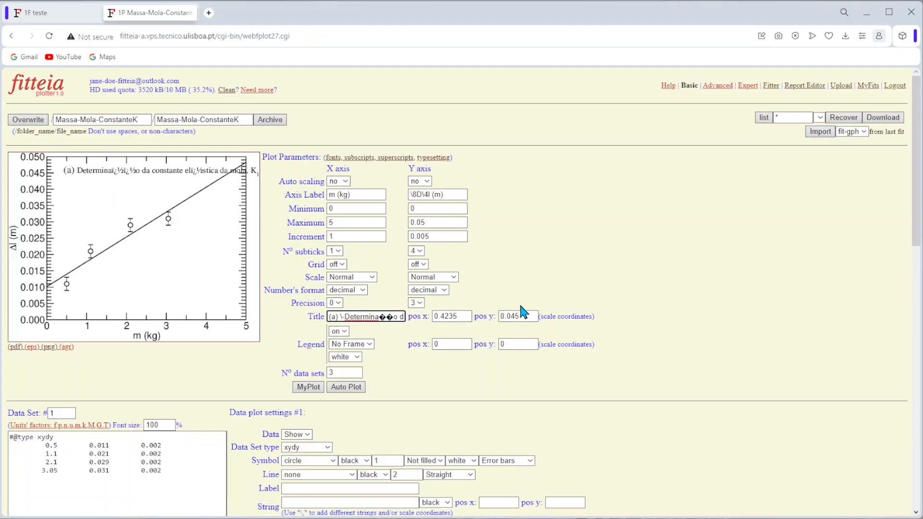
pyautogui.press('BackSpace')
pyautogui.press('BackSpace')
pyautogui.write('çã')
pyautogui.press('Right')
pyautogui.press('Right')
pyautogui.press('Right')
pyautogui.press('Right')
pyautogui.press('Right')
pyautogui.press('Right')
pyautogui.press('Right')
pyautogui.press('Right')
pyautogui.press('Right')
pyautogui.press('Right')
pyautogui.press('Right')
pyautogui.press('Right')
pyautogui.press('Right')
pyautogui.press('Right')
pyautogui.press('Right')
pyautogui.press('Right')
pyautogui.press('Right')
pyautogui.press('Right')
pyautogui.press('BackSpace')
pyautogui.write('á')
pyautogui.click(314, 389)
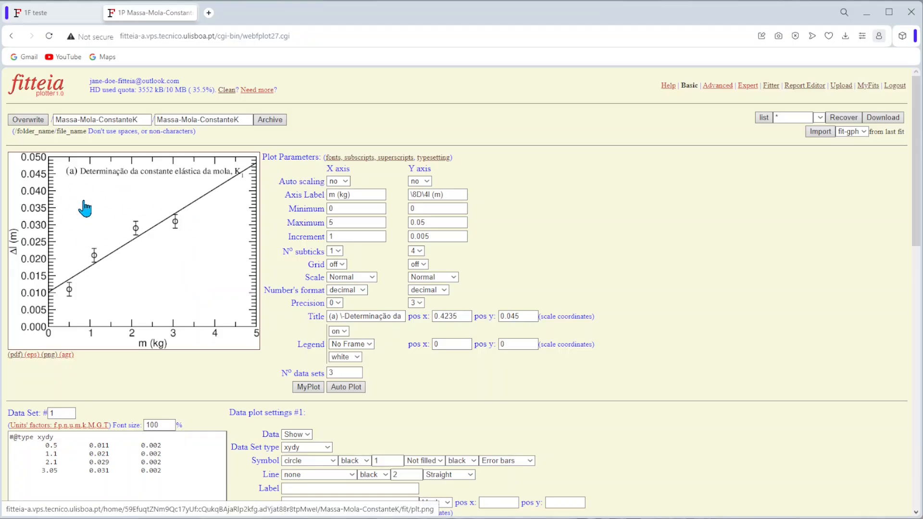
# Step: Annotate data set 1 with the string for K1 = 1.3 ± 0.2 kN/m and d0 = 1.0 ± 0.3 cm at x 0.5, y 0.04, and redraw
pyautogui.scroll(-2, 303, 210)
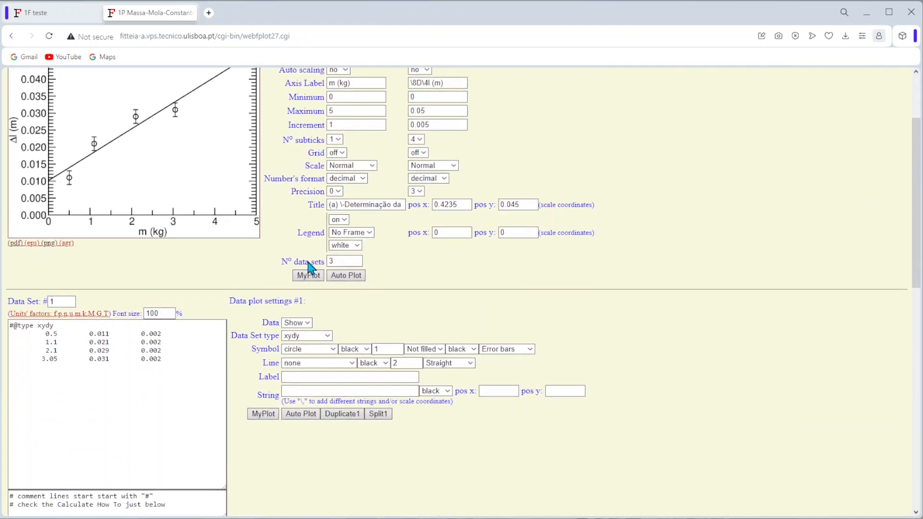
pyautogui.click(295, 391)
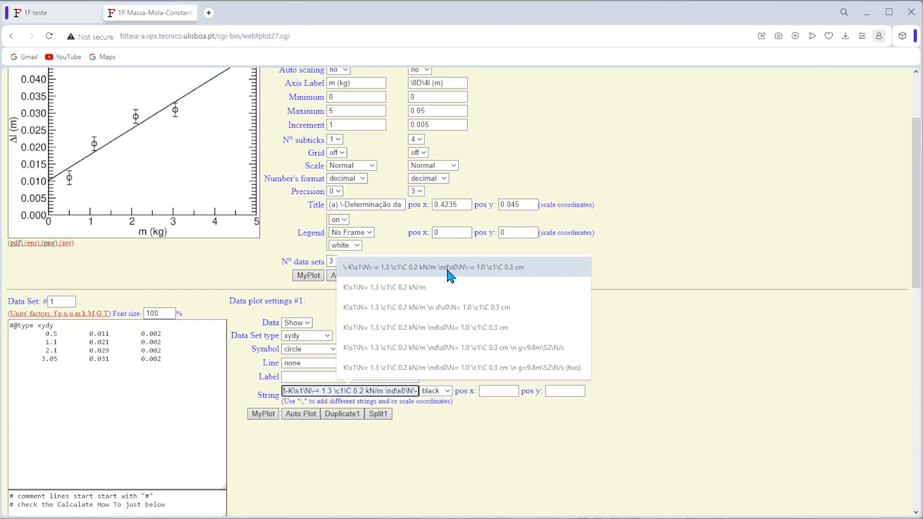
pyautogui.click(379, 272)
pyautogui.click(497, 390)
pyautogui.write('0')
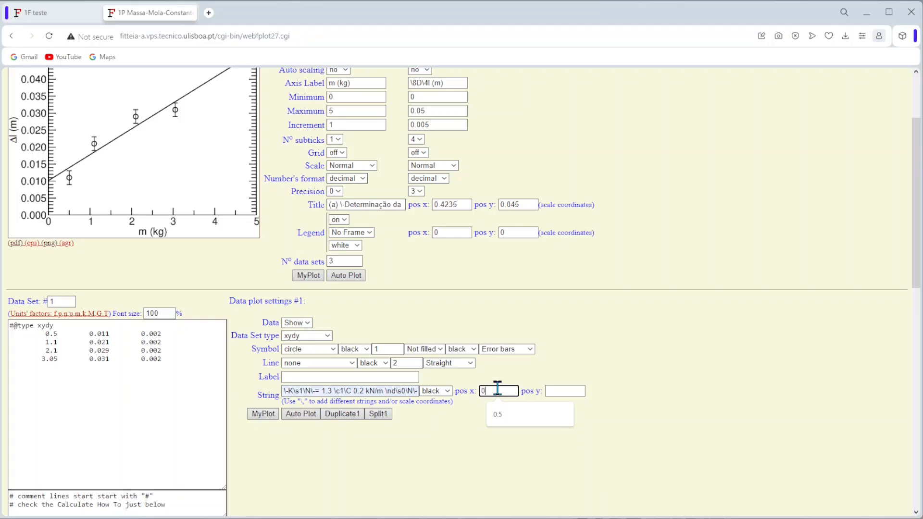
pyautogui.write('.5')
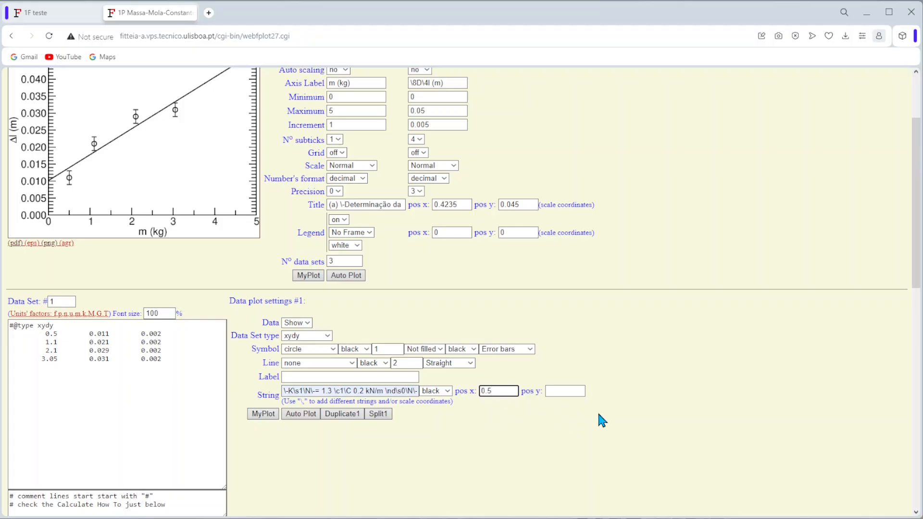
pyautogui.click(581, 390)
pyautogui.write('0.04')
pyautogui.click(268, 420)
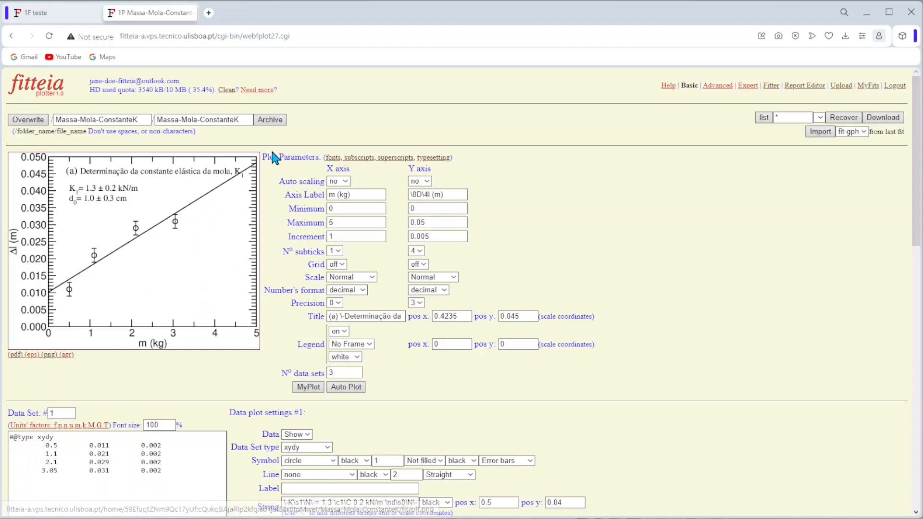
# Step: Delete the points of data set 2 from x = 3.53535 to the end at x = 5
pyautogui.scroll(-8, 351, 224)
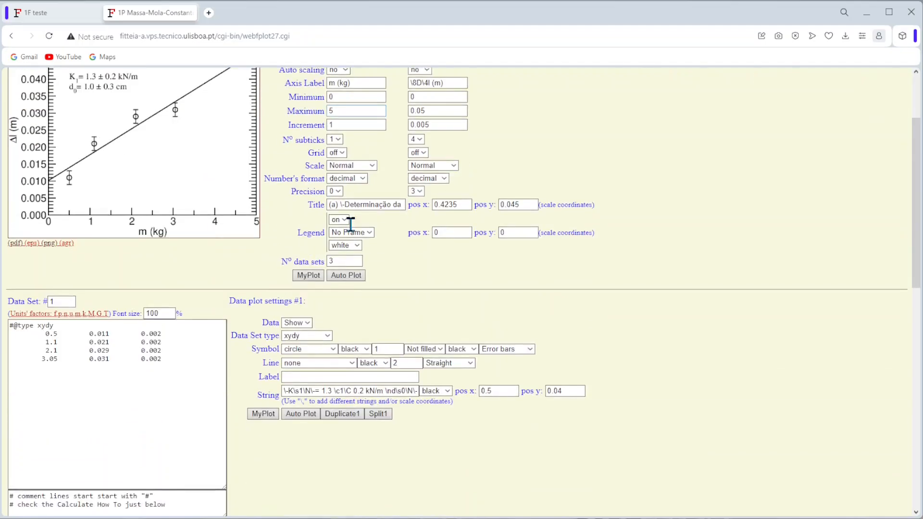
pyautogui.scroll(-2, 351, 225)
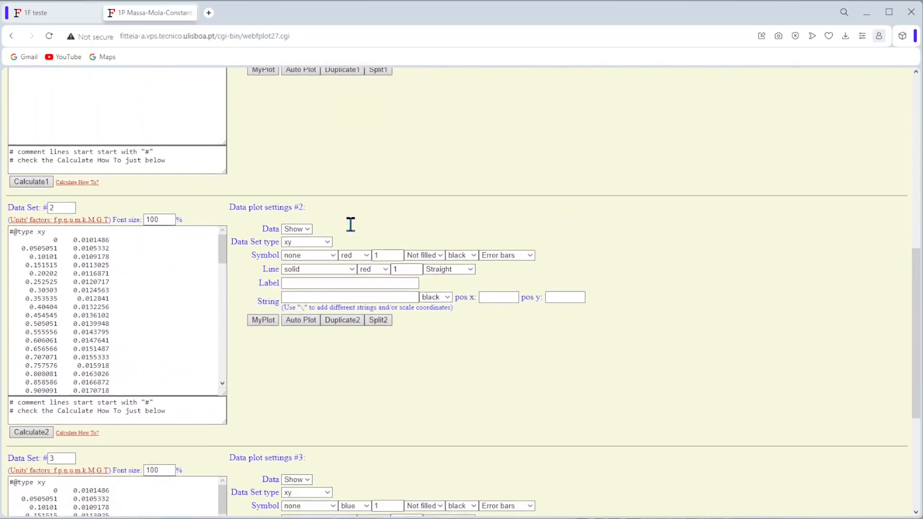
pyautogui.scroll(-2, 225, 307)
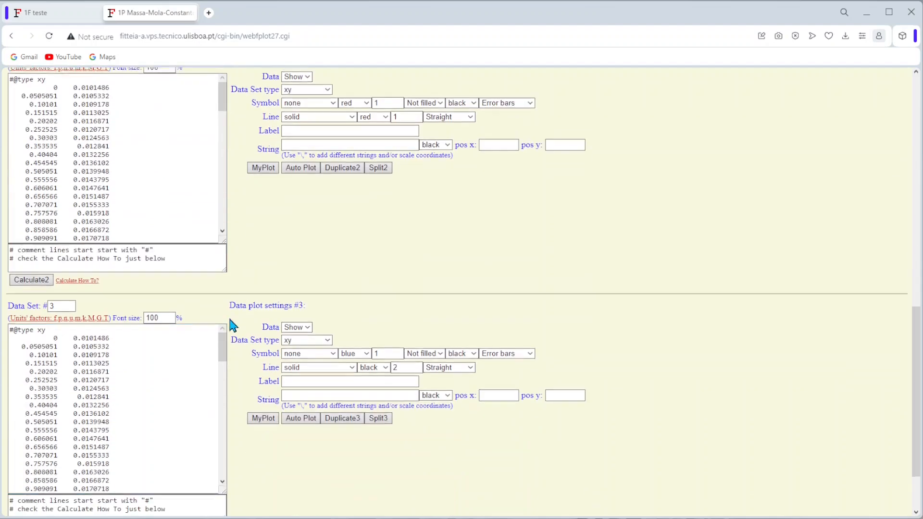
pyautogui.scroll(1, 307, 297)
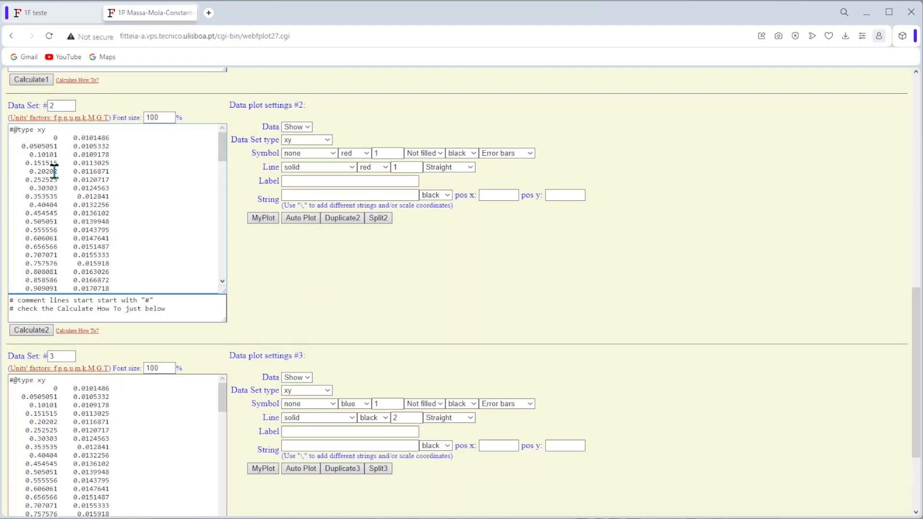
pyautogui.scroll(-10, 55, 171)
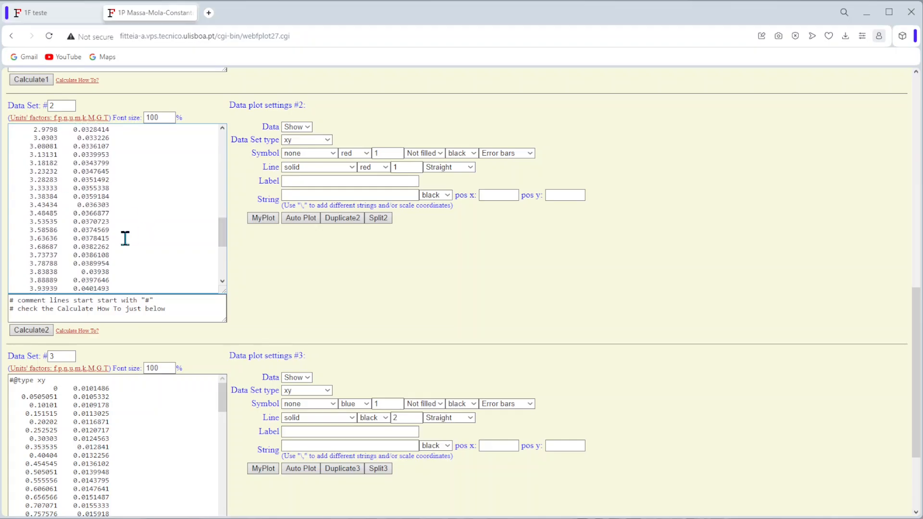
pyautogui.moveTo(18, 222); pyautogui.dragTo(165, 373)
pyautogui.hotkey('ctrl', 'c')
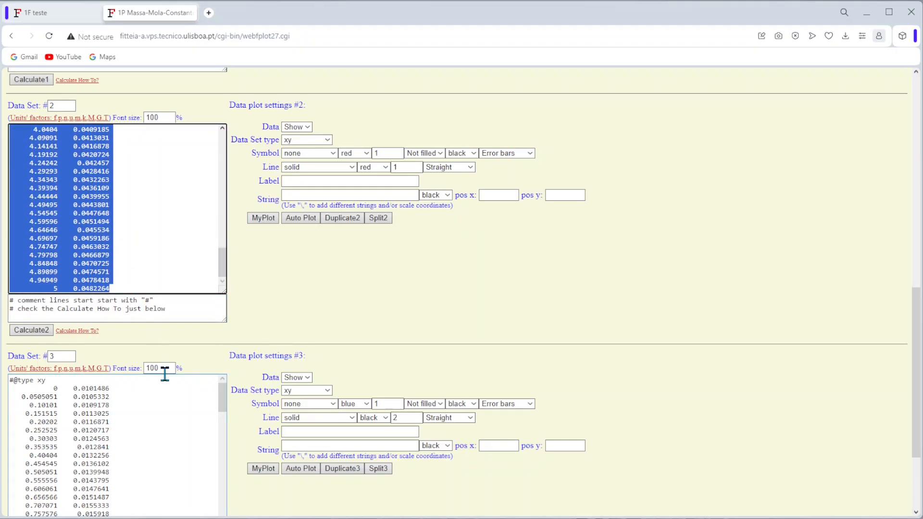
pyautogui.press('Delete')
# Step: Remove everything in data set 3 up to and including x = 3.48485, keeping the points from 3.53535 onward
pyautogui.scroll(-3, 298, 275)
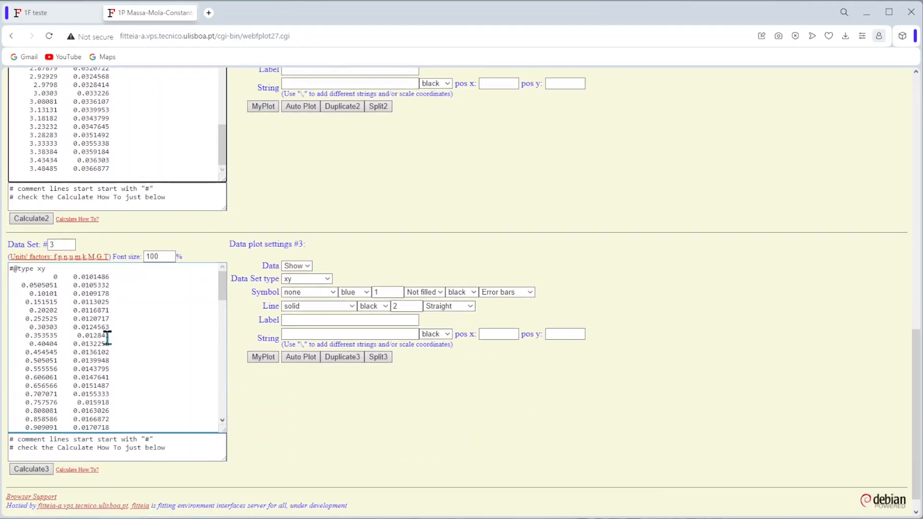
pyautogui.scroll(-1, 77, 318)
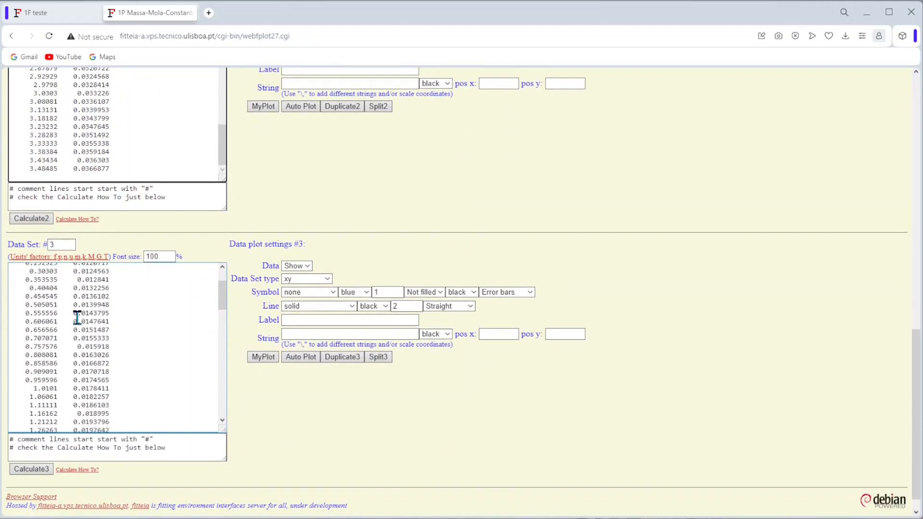
pyautogui.scroll(-6, 77, 318)
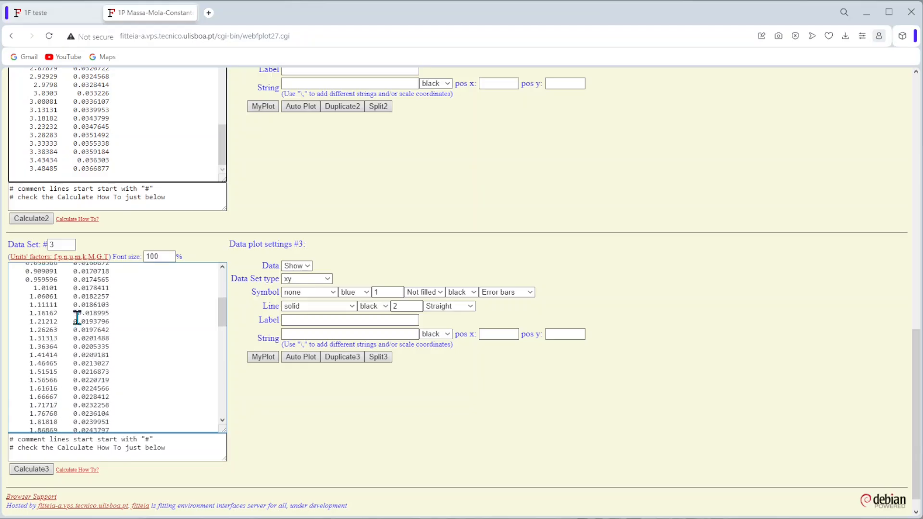
pyautogui.scroll(-1, 77, 318)
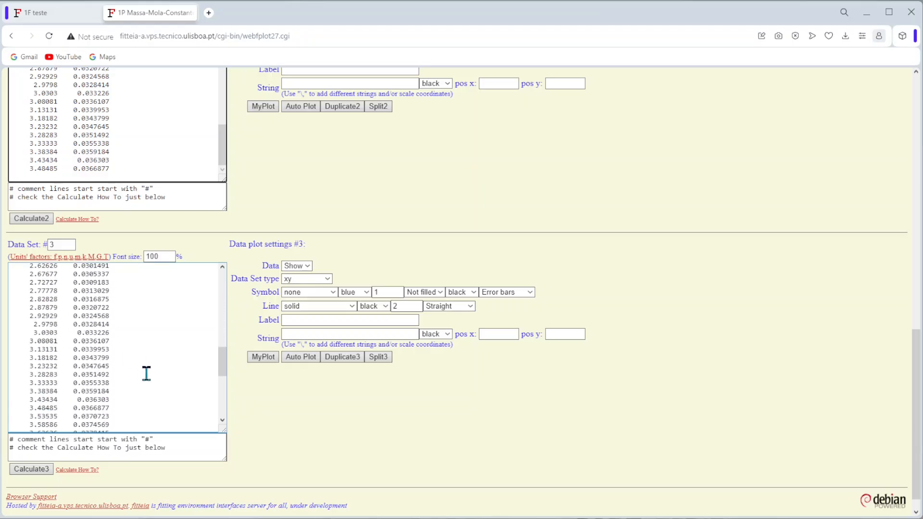
pyautogui.moveTo(121, 408); pyautogui.dragTo(2, 202)
pyautogui.hotkey('ctrl', 'v')
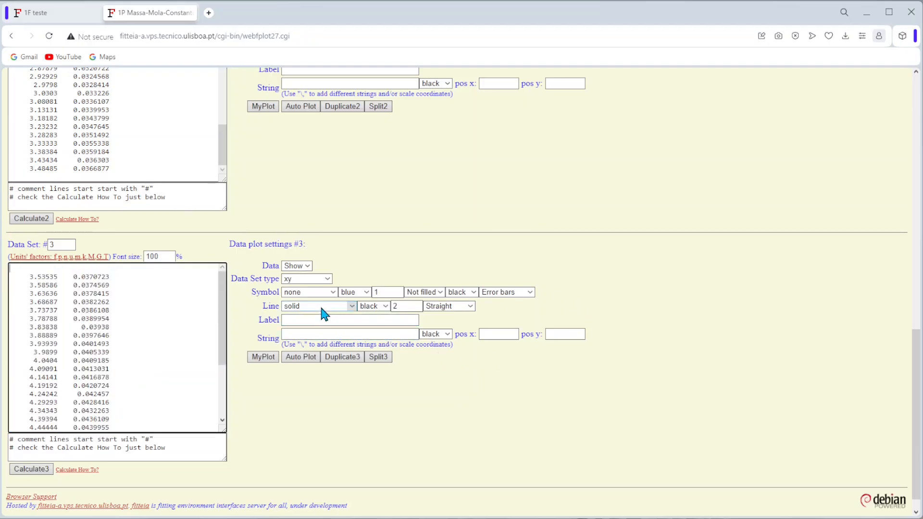
# Step: Change the line style of data set 3 to dashed
pyautogui.click(401, 306)
pyautogui.doubleClick(401, 306)
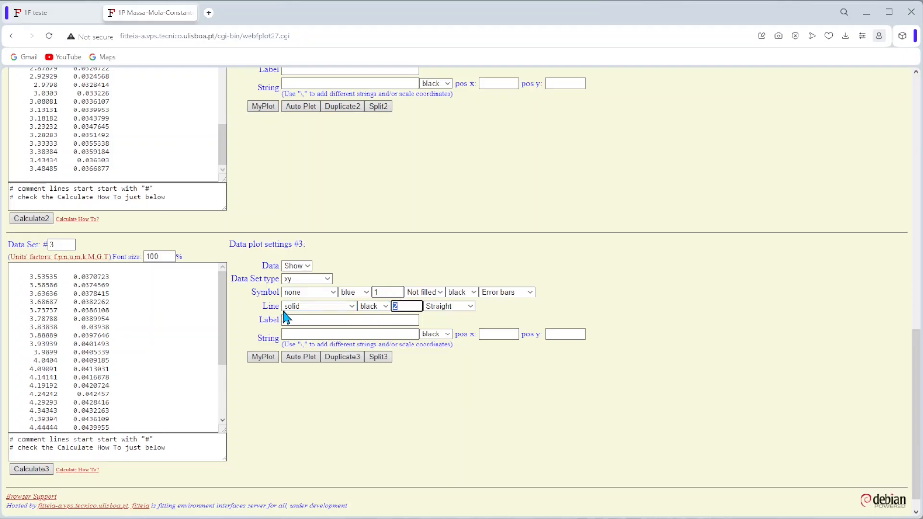
pyautogui.click(351, 308)
pyautogui.click(328, 343)
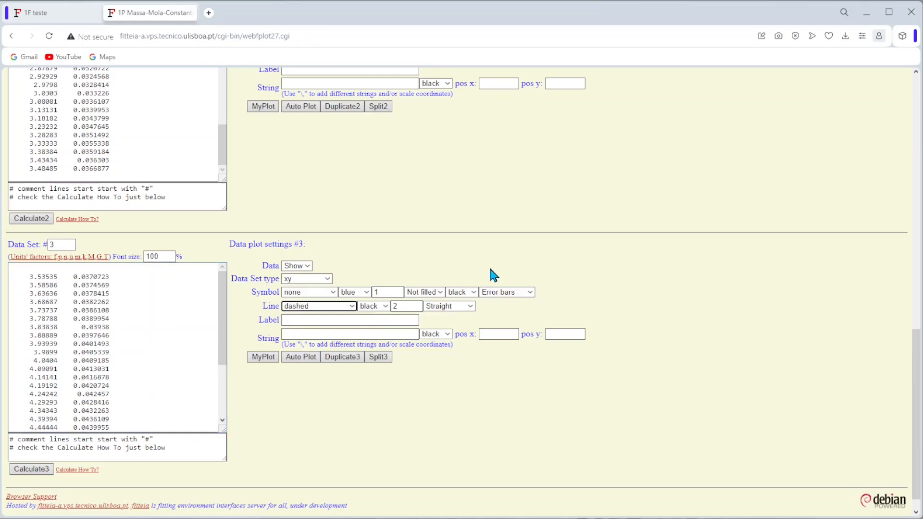
# Step: Make data set 2's line black with width 2, and redraw the plot
pyautogui.scroll(3, 490, 271)
pyautogui.scroll(1, 494, 275)
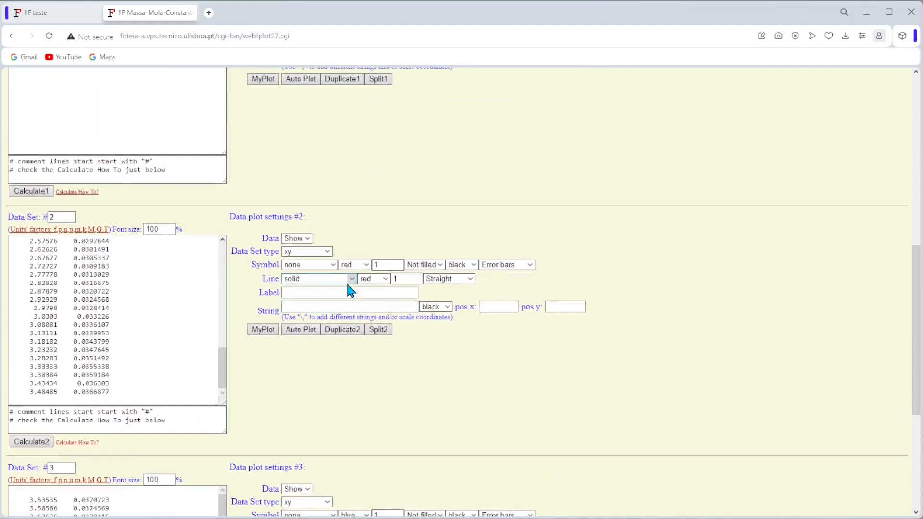
pyautogui.click(393, 279)
pyautogui.click(380, 279)
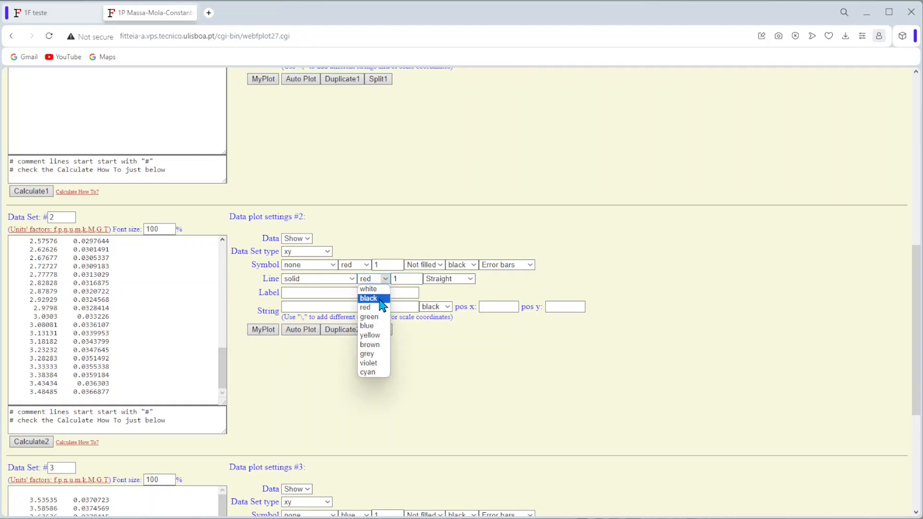
pyautogui.click(380, 298)
pyautogui.press('Tab')
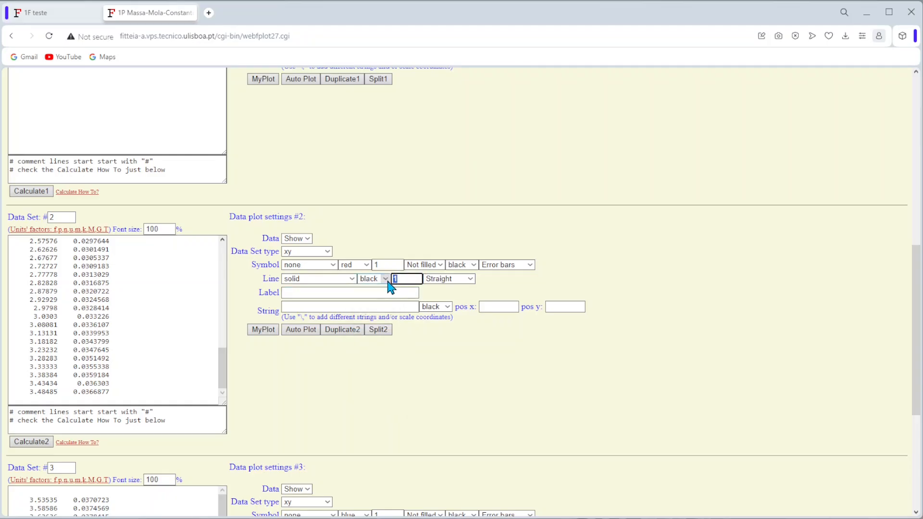
pyautogui.write('2')
pyautogui.click(262, 331)
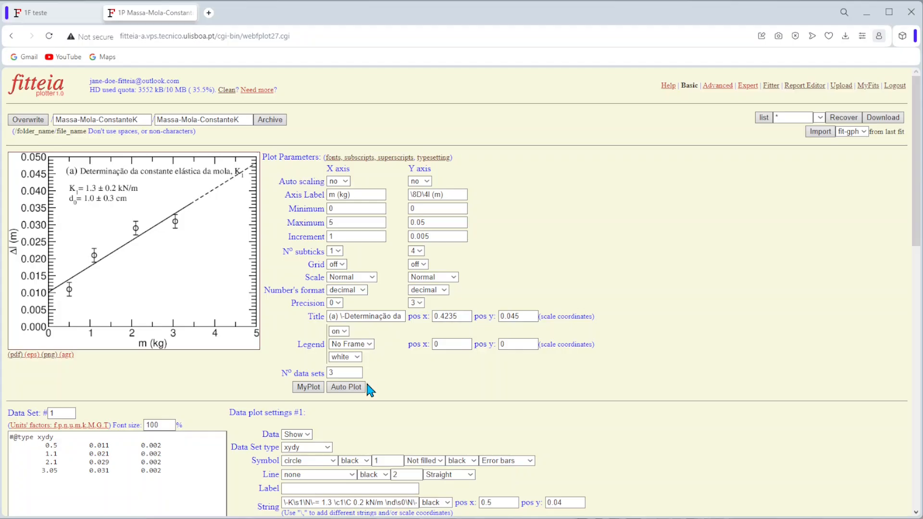
# Step: Rename the plot file as Massa-Mola-plot1 and archive it in the Massa-Mola-ConstanteK folder
pyautogui.moveTo(247, 118); pyautogui.dragTo(201, 116)
pyautogui.press('BackSpace')
pyautogui.press('BackSpace')
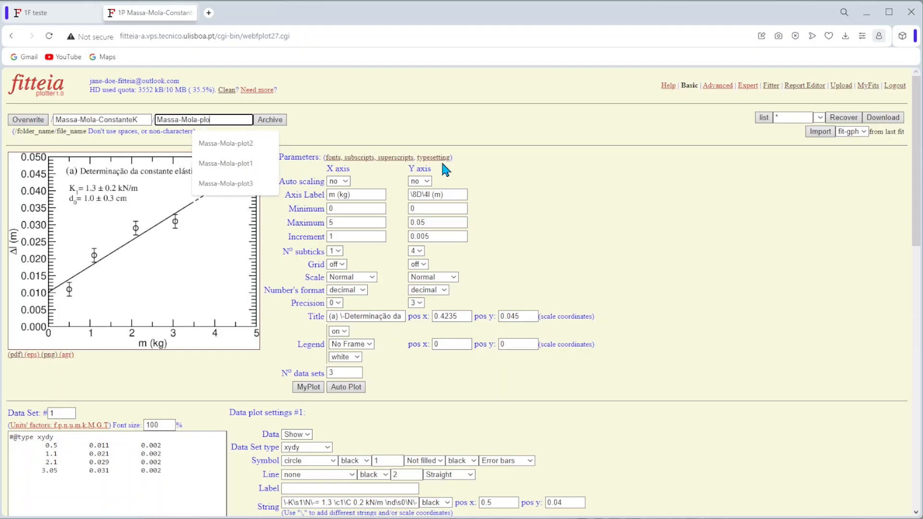
pyautogui.write('plot1')
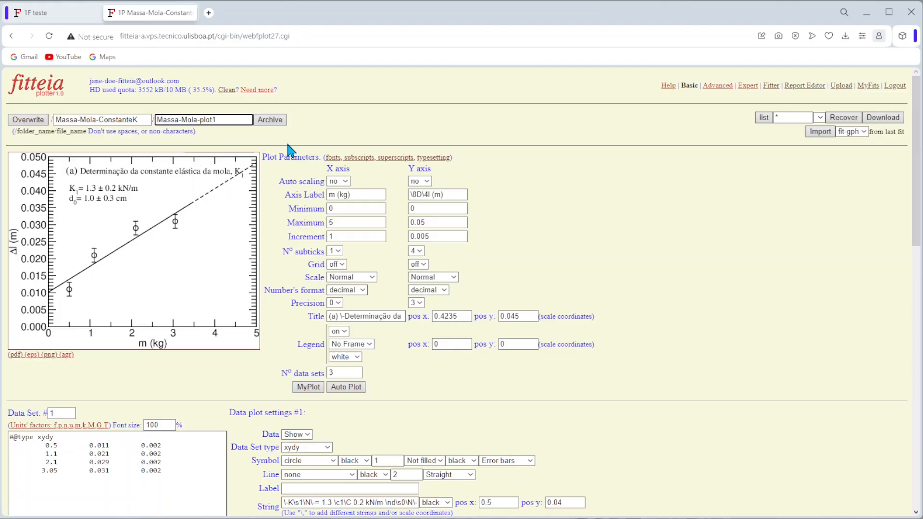
pyautogui.click(278, 121)
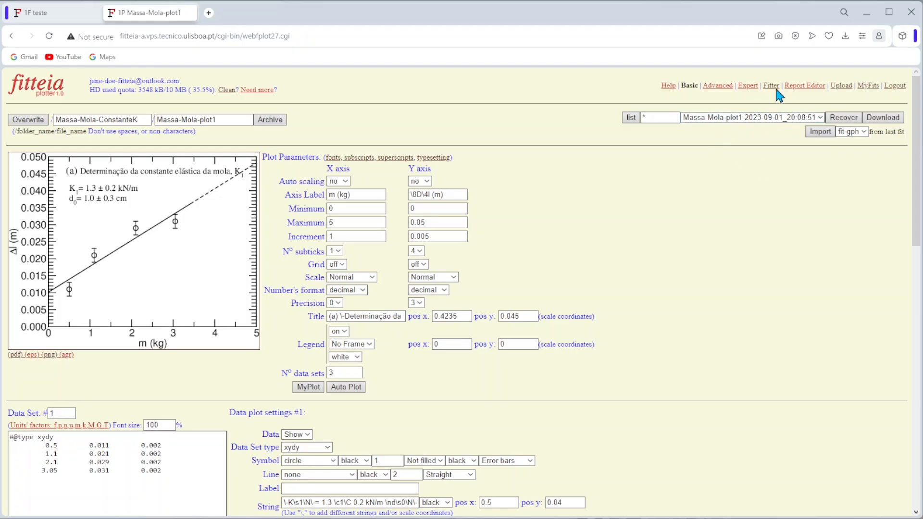
pyautogui.click(35, 15)
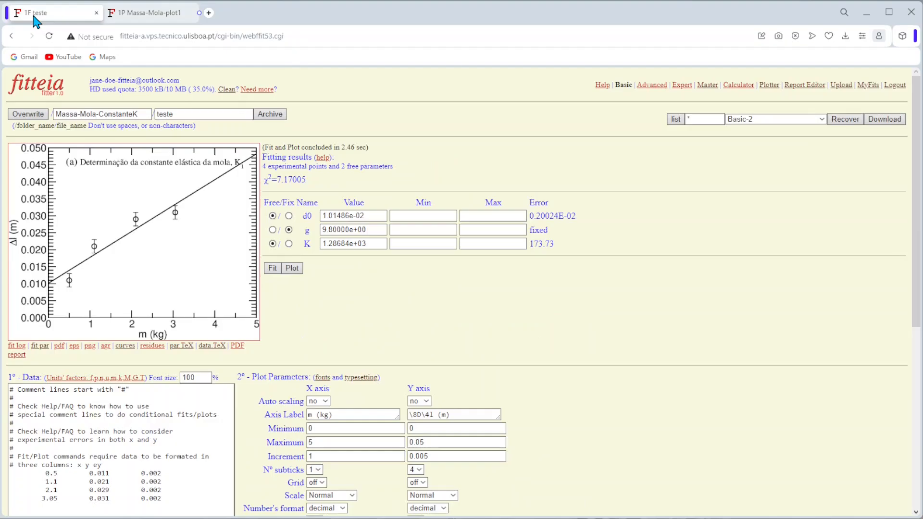
pyautogui.click(126, 13)
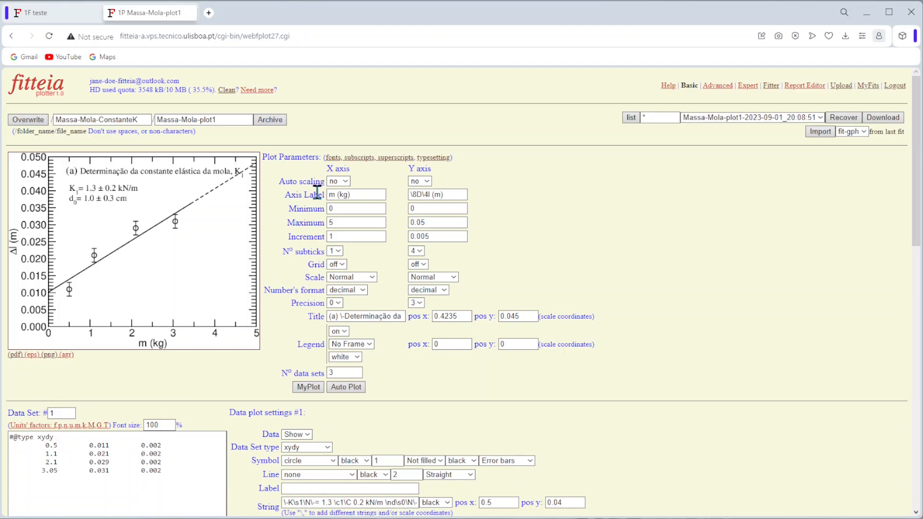
pyautogui.click(765, 119)
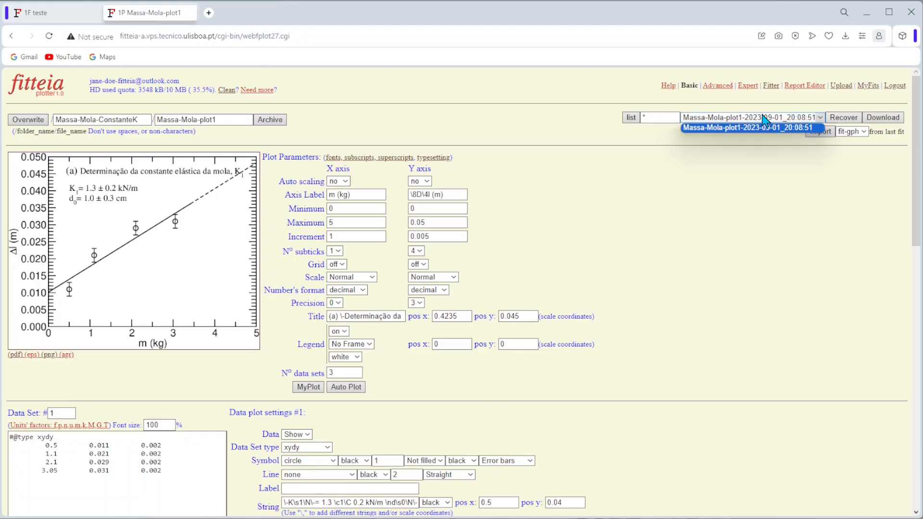
pyautogui.click(752, 155)
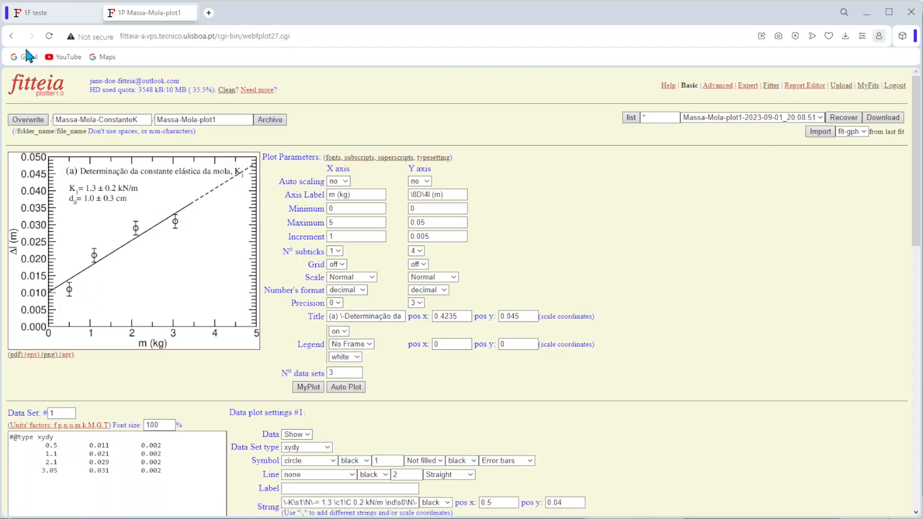
# Step: Return to the teste fit page and open the fitted curves' data file
pyautogui.click(45, 13)
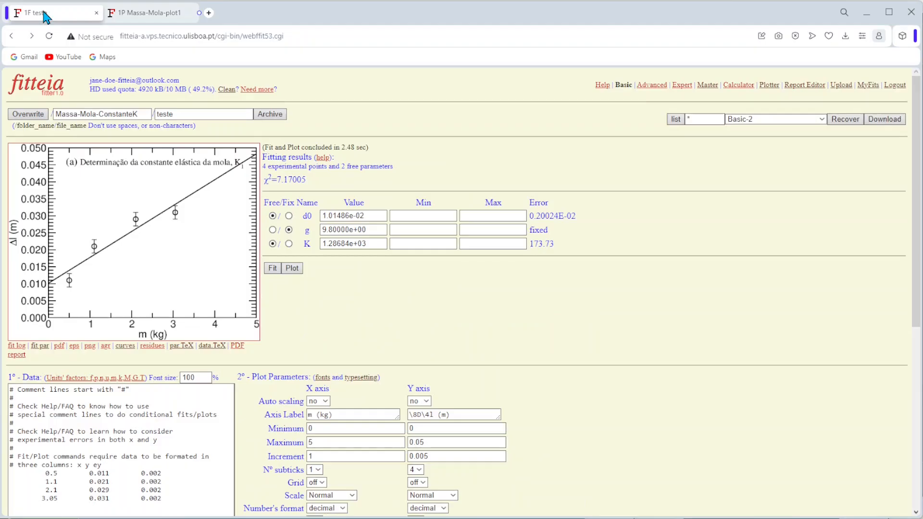
pyautogui.click(126, 346)
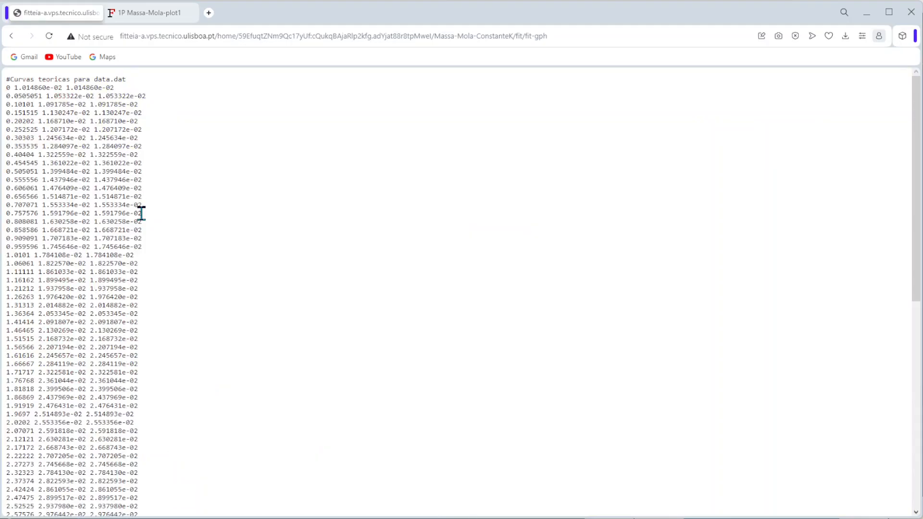
# Step: Return to the fit page, rewrite the fit function as l=d0\+g/K*m to plot each contribution separately, and compile it
pyautogui.click(14, 37)
pyautogui.scroll(-5, 364, 207)
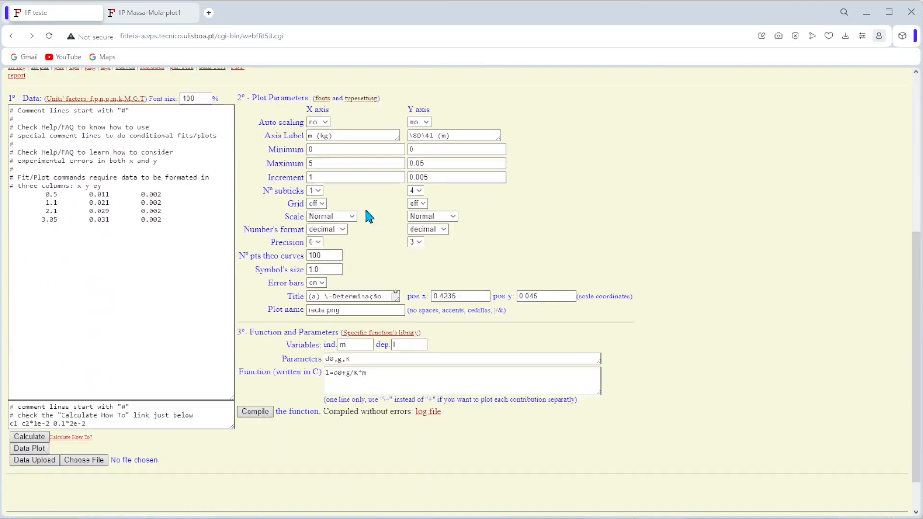
pyautogui.click(341, 372)
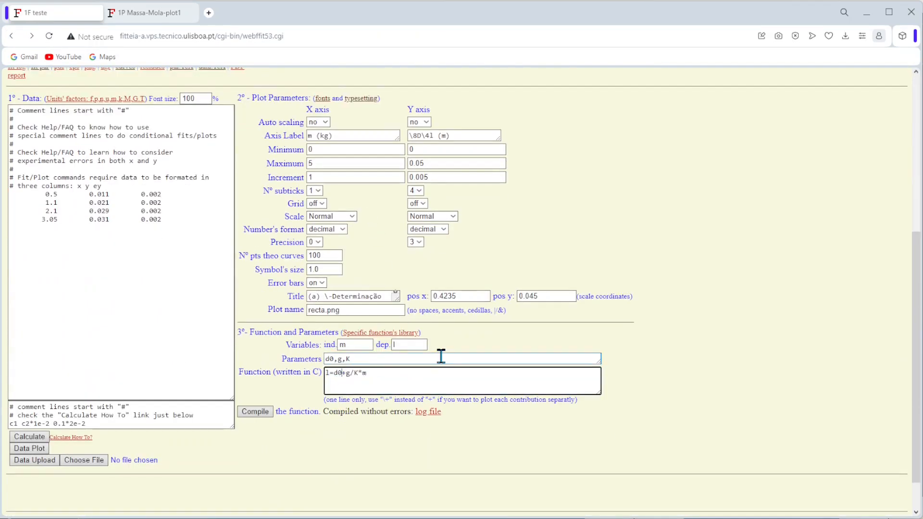
pyautogui.write('\\')
pyautogui.doubleClick(339, 373)
pyautogui.doubleClick(352, 373)
pyautogui.moveTo(359, 376); pyautogui.dragTo(368, 373)
pyautogui.click(263, 412)
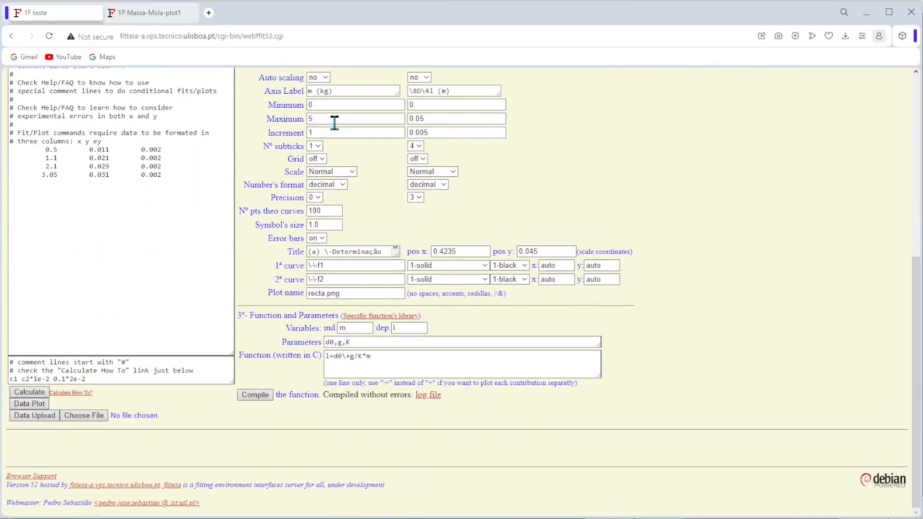
# Step: Label the first contribution curve \-\-d0 and the second one \-\-g/K*m
pyautogui.click(337, 265)
pyautogui.press('BackSpace')
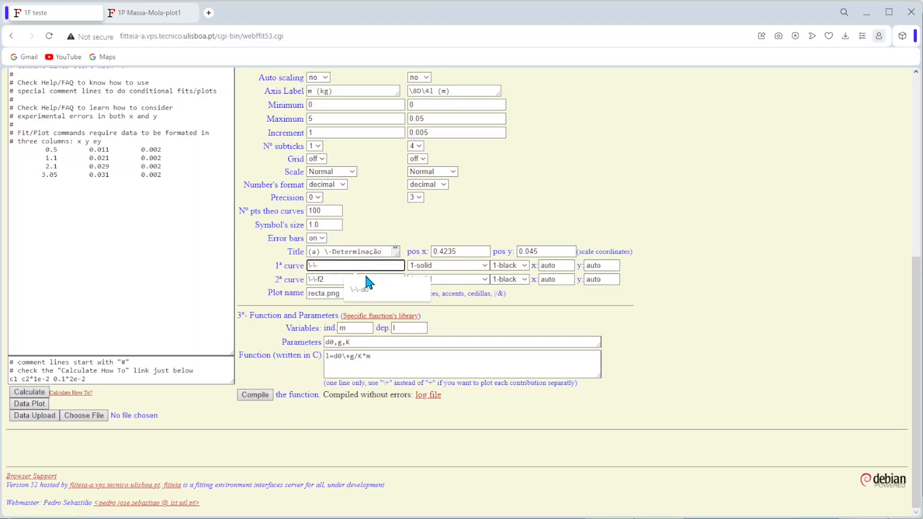
pyautogui.click(368, 286)
pyautogui.click(351, 283)
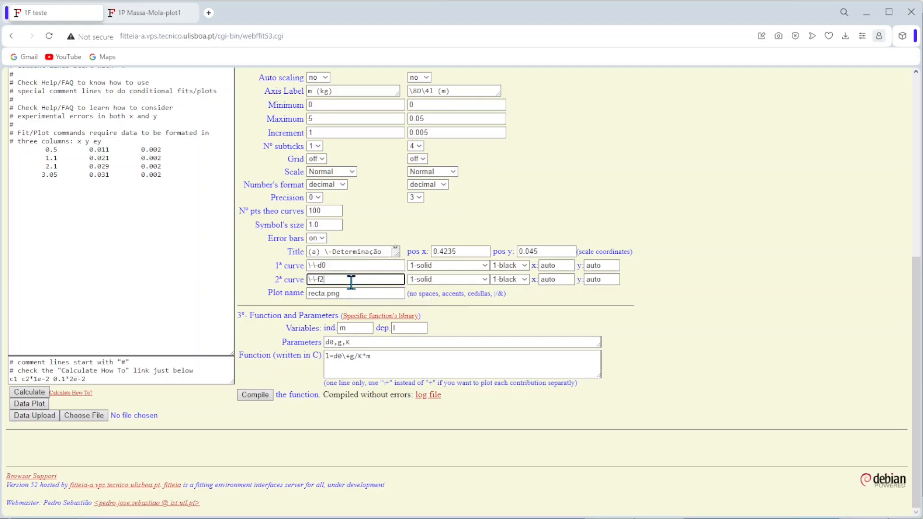
pyautogui.press('BackSpace')
pyautogui.press('BackSpace')
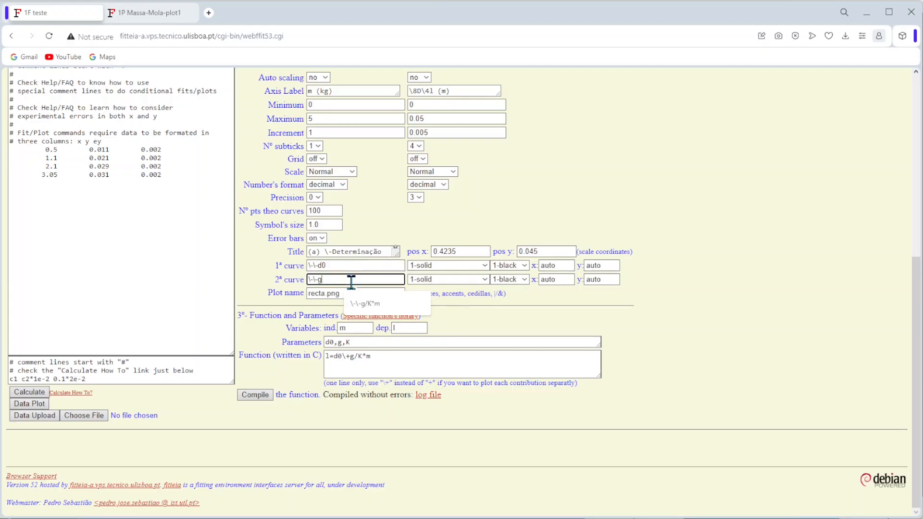
pyautogui.write('g/<')
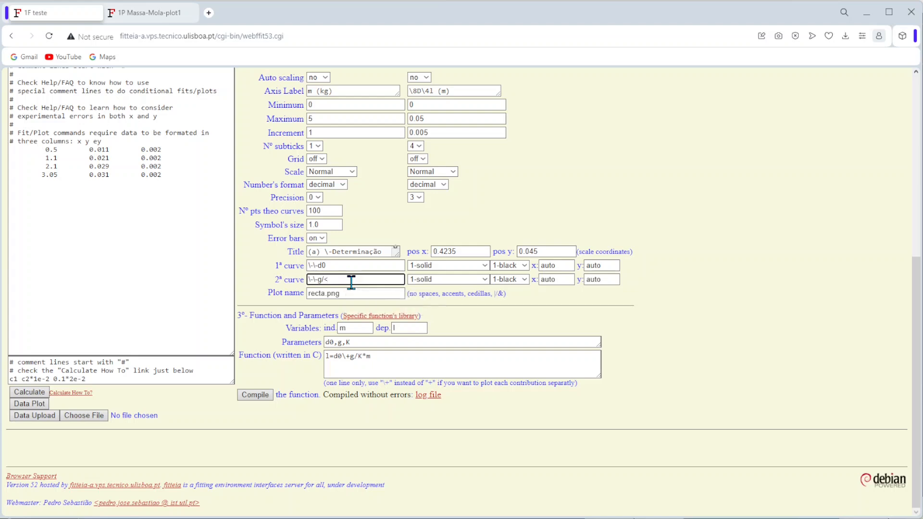
pyautogui.press('BackSpace')
pyautogui.write('K*m')
# Step: Style the first curve as dashed green and the second curve as dot dashed blue
pyautogui.click(453, 267)
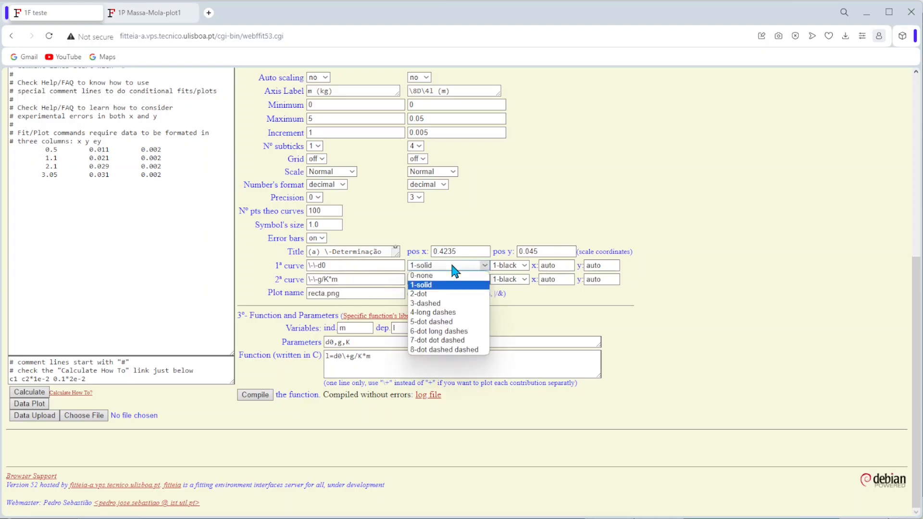
pyautogui.click(469, 312)
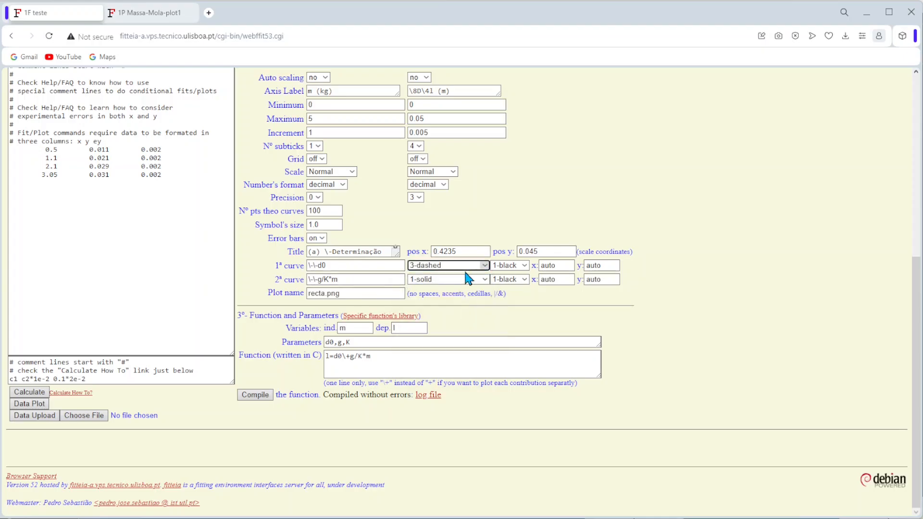
pyautogui.click(463, 280)
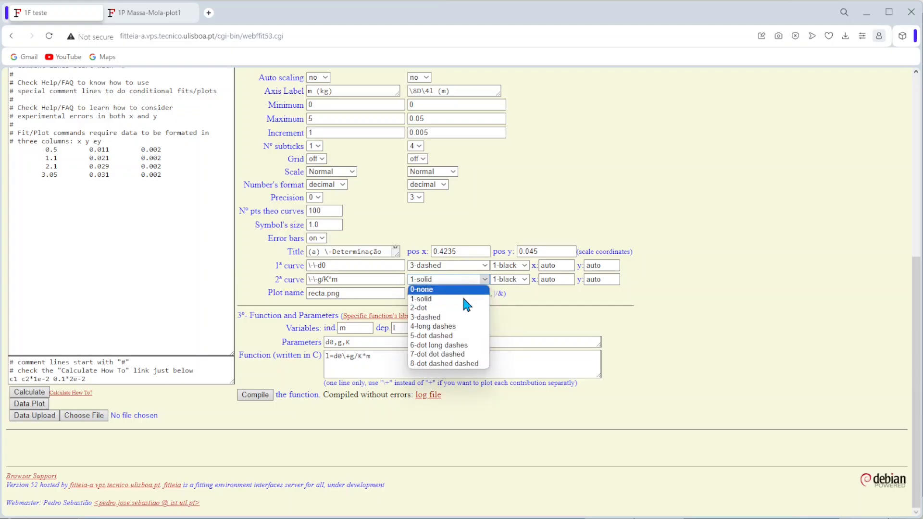
pyautogui.click(465, 339)
pyautogui.click(519, 268)
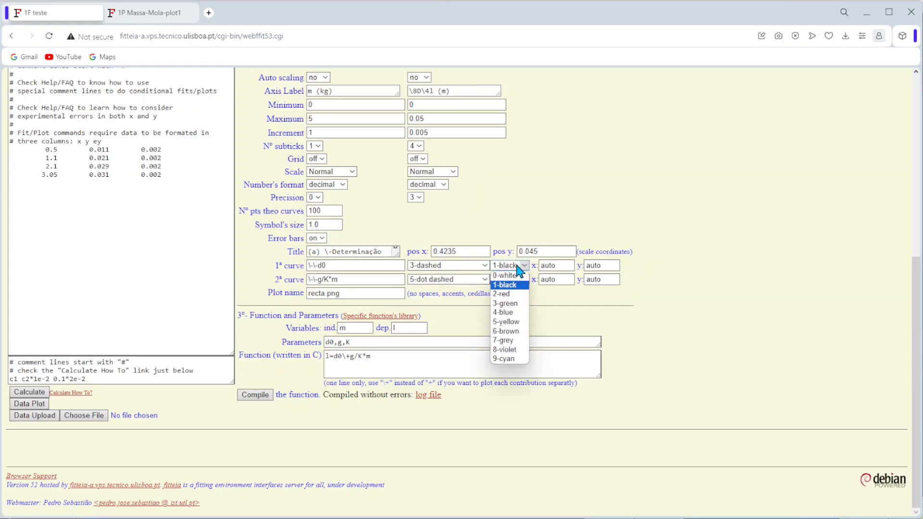
pyautogui.click(517, 303)
pyautogui.click(519, 281)
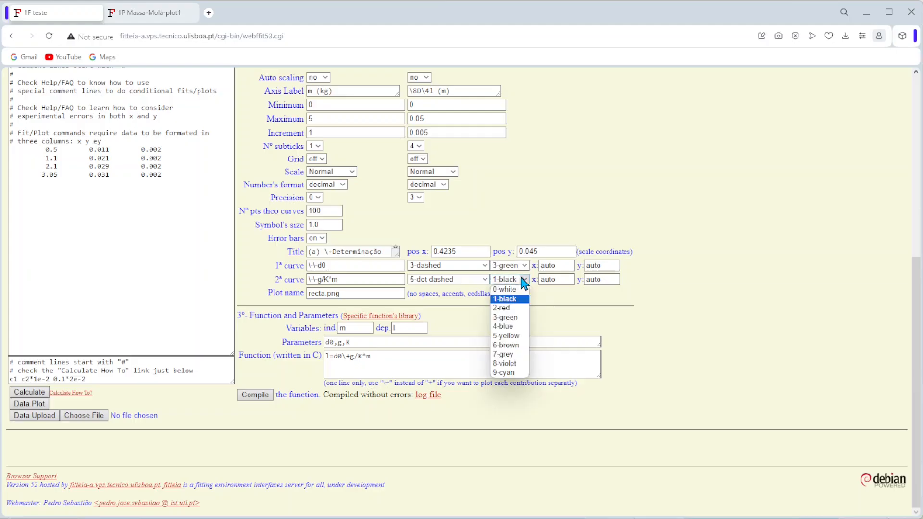
pyautogui.click(517, 327)
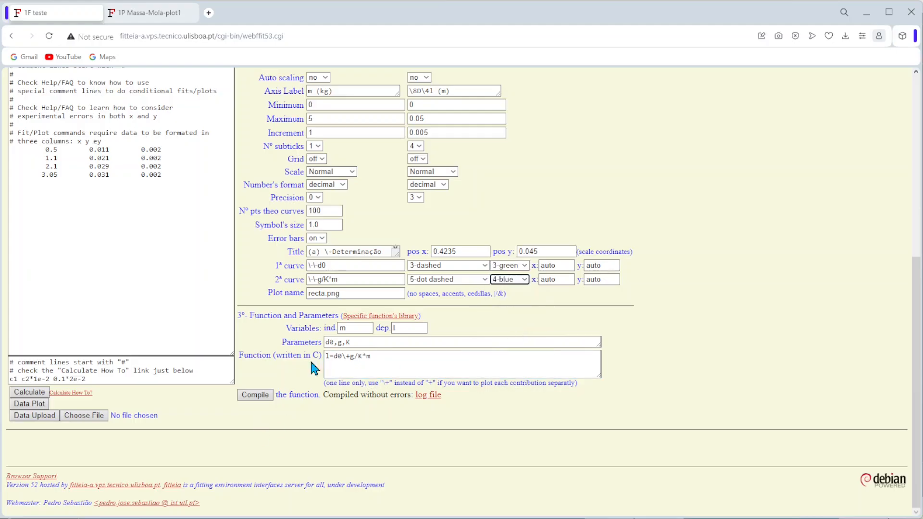
# Step: Rerun the fit with the separate contributions and inspect its curves' data file before returning to the fit page
pyautogui.scroll(7, 311, 362)
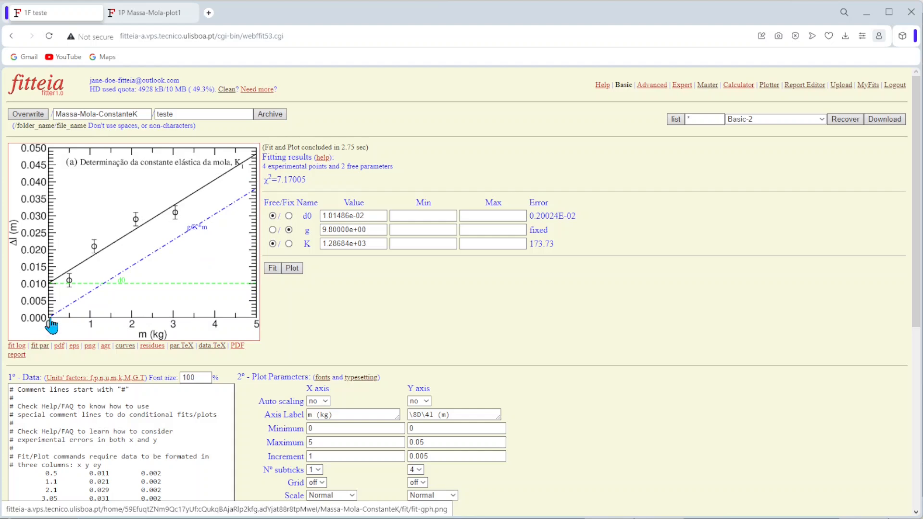
pyautogui.click(124, 347)
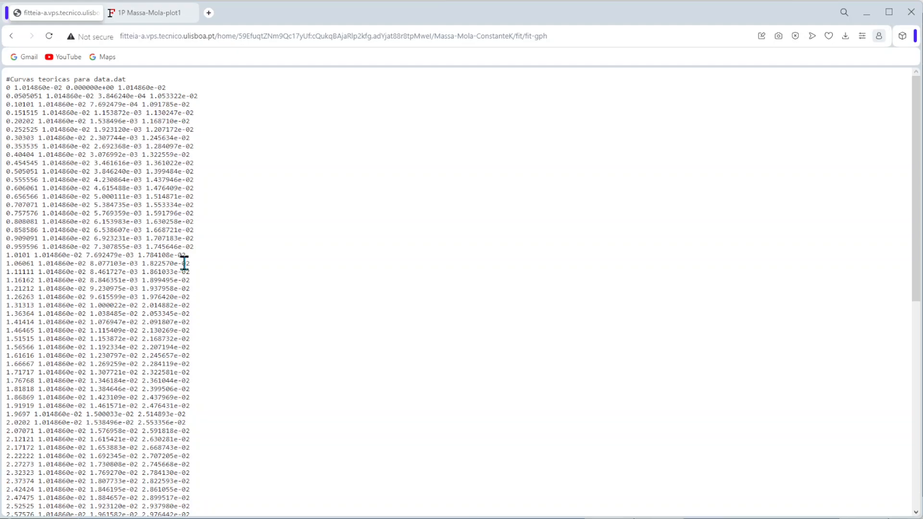
pyautogui.click(12, 37)
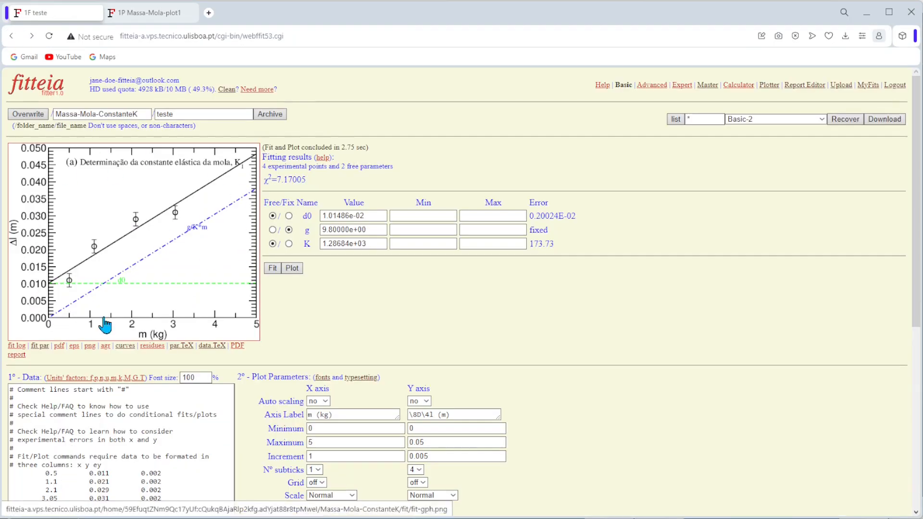
# Step: Import the latest fit-gph fit into the Plotter and archive it as Massa-Mola-plot2 in the Massa-Mola-ConstanteK folder
pyautogui.click(167, 17)
pyautogui.click(822, 134)
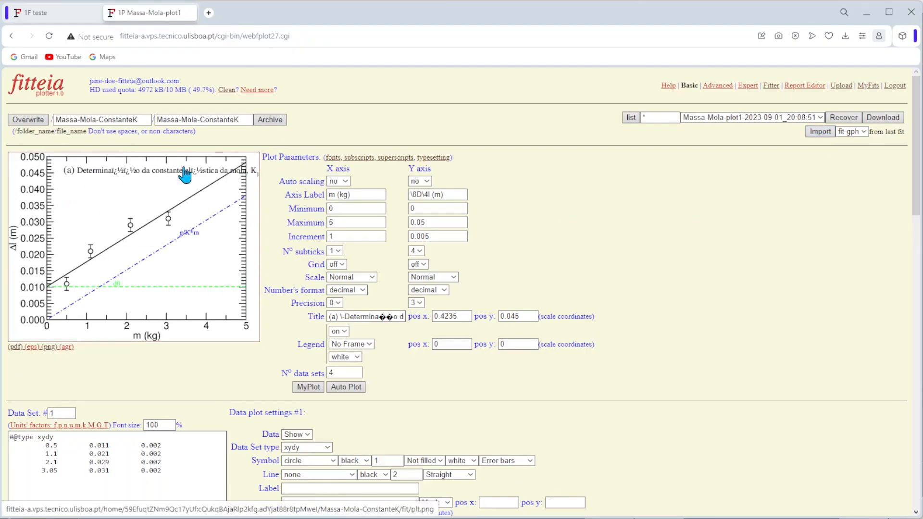
pyautogui.click(239, 119)
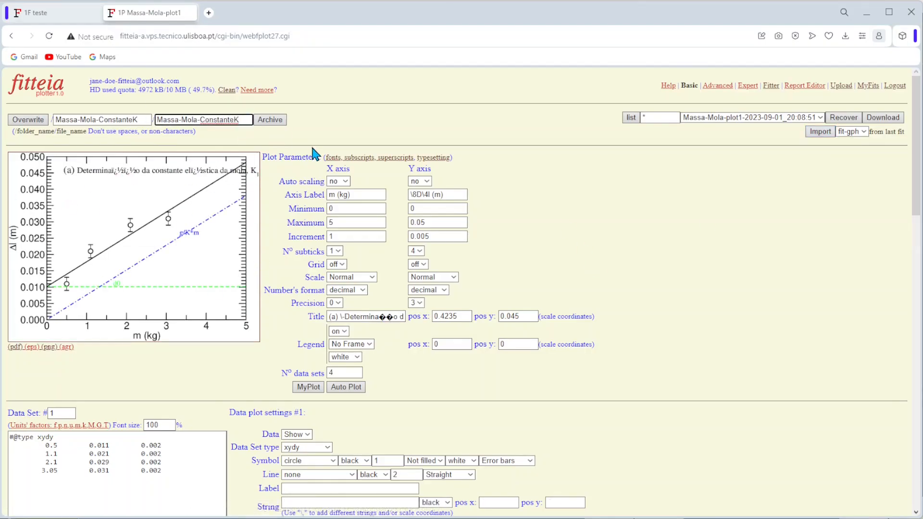
pyautogui.press('BackSpace')
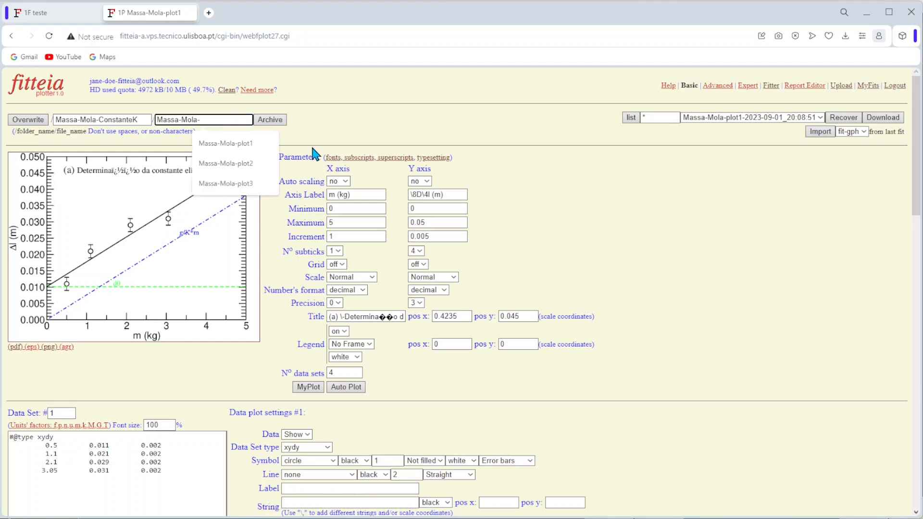
pyautogui.write('plot2')
pyautogui.click(276, 121)
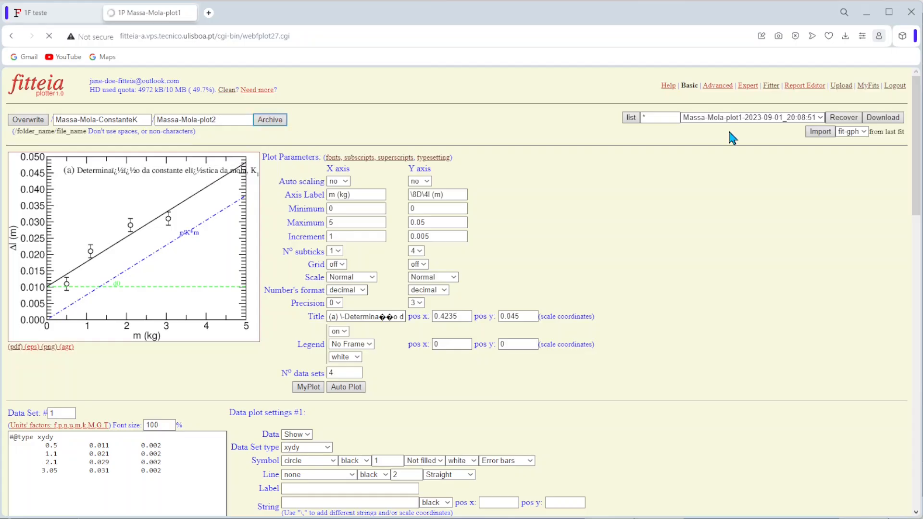
# Step: Recover the archived Massa-Mola-plot1 plot in the Plotter
pyautogui.click(771, 126)
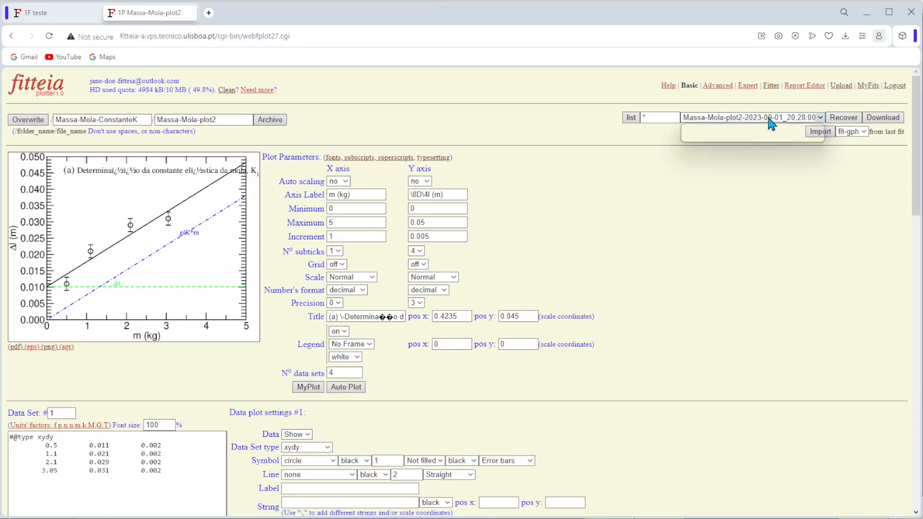
pyautogui.click(754, 134)
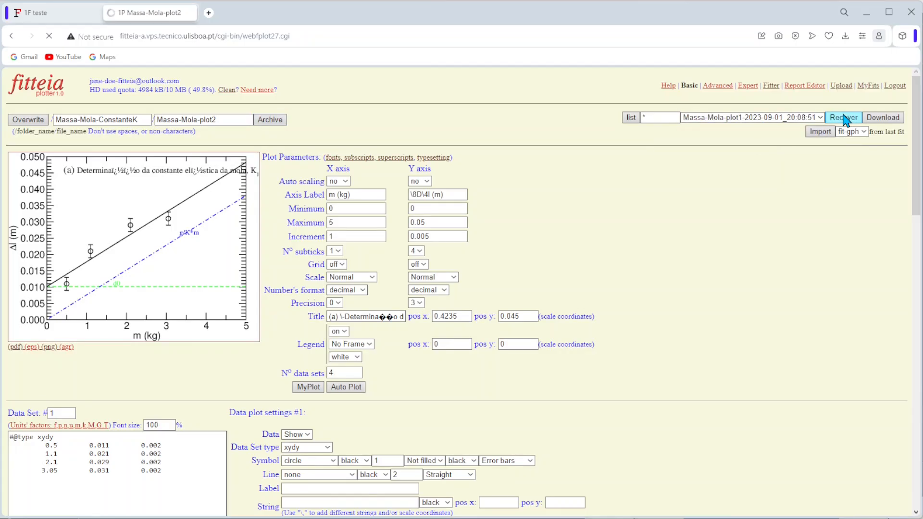
pyautogui.click(221, 119)
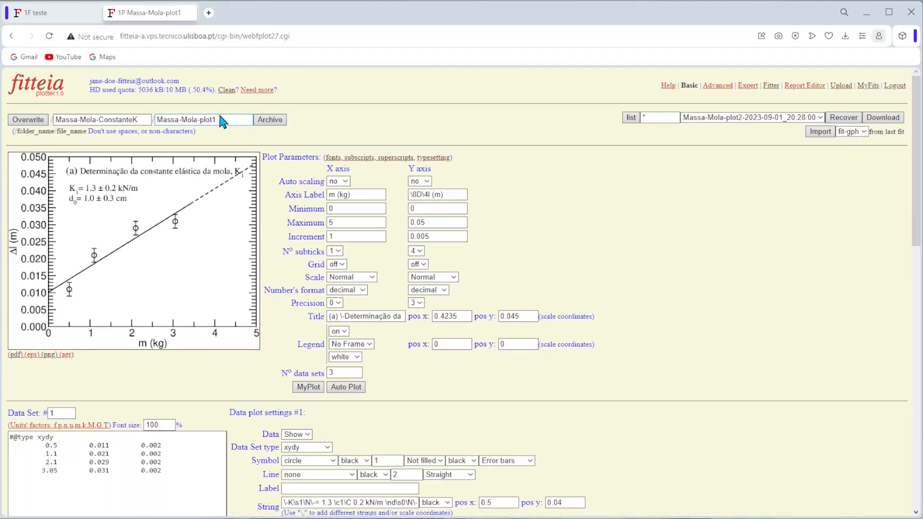
# Step: On the teste fit page, set parameter g to 1.62 and plot the function without refitting
pyautogui.click(36, 14)
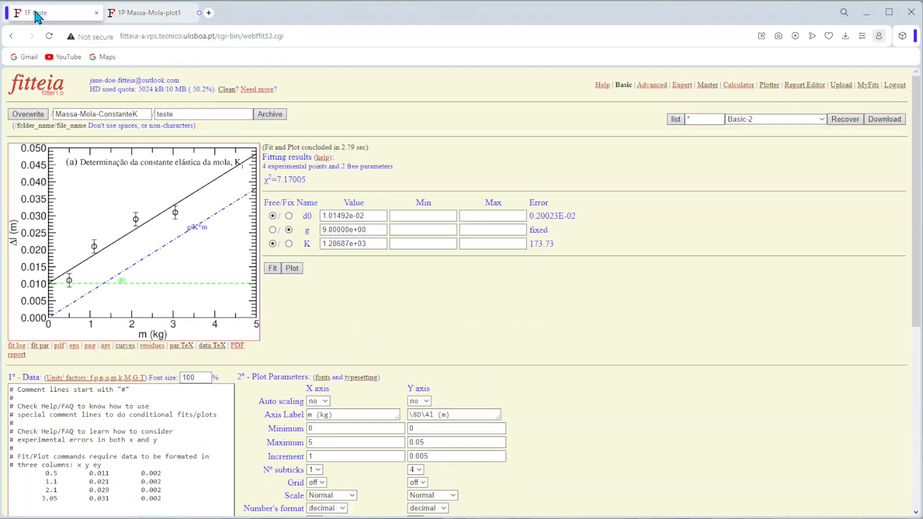
pyautogui.moveTo(377, 229); pyautogui.dragTo(272, 223)
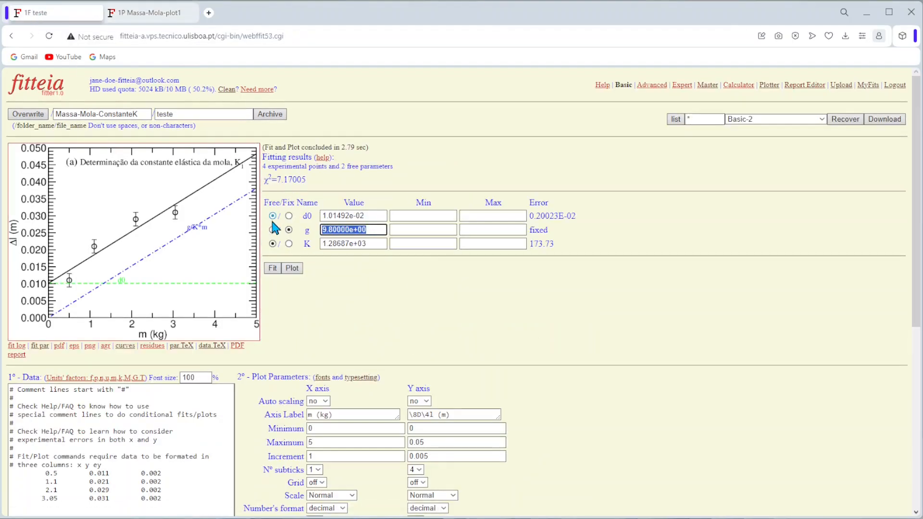
pyautogui.write('1.62')
pyautogui.click(291, 272)
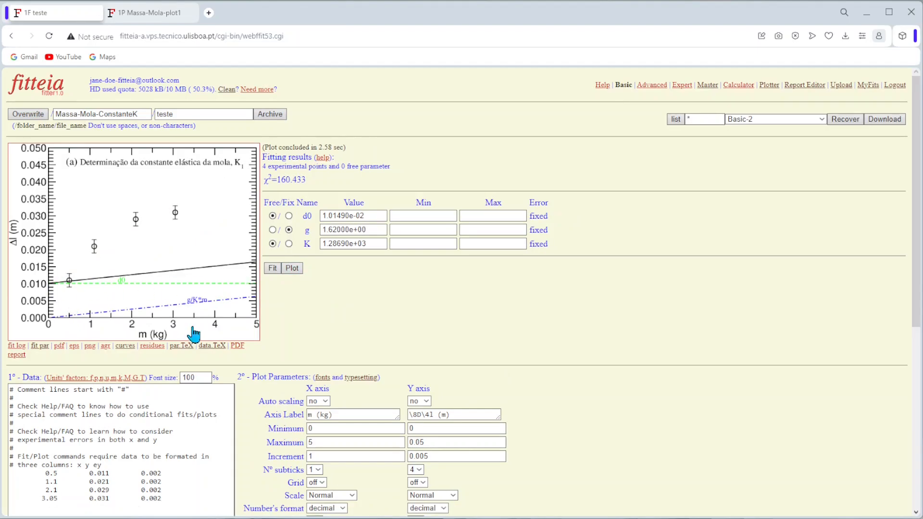
# Step: Open the recalculated curves' data file, copy its entire contents, and return to the Massa-Mola-plot1 page
pyautogui.click(124, 347)
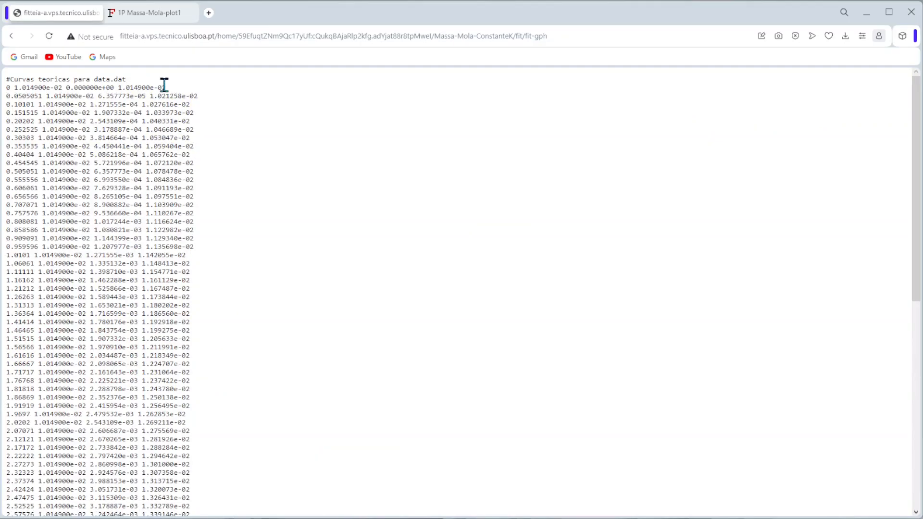
pyautogui.hotkey('ctrl', 'a')
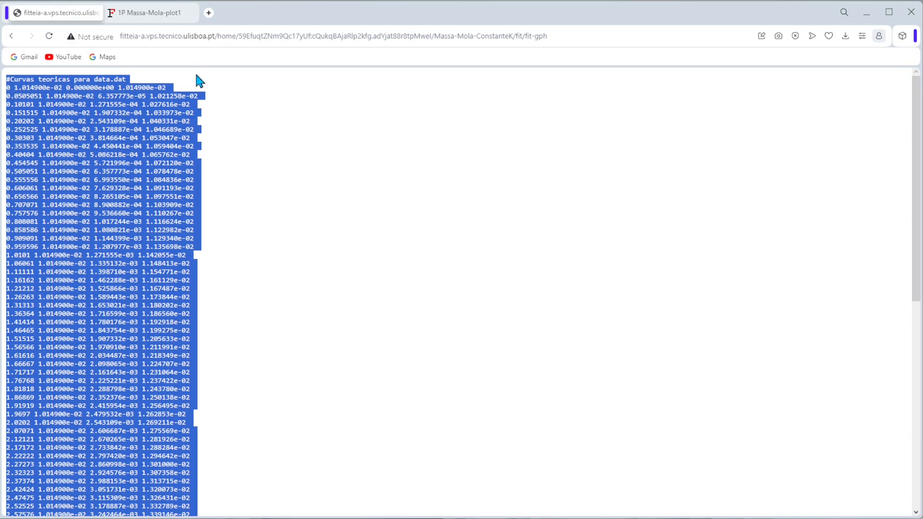
pyautogui.click(151, 13)
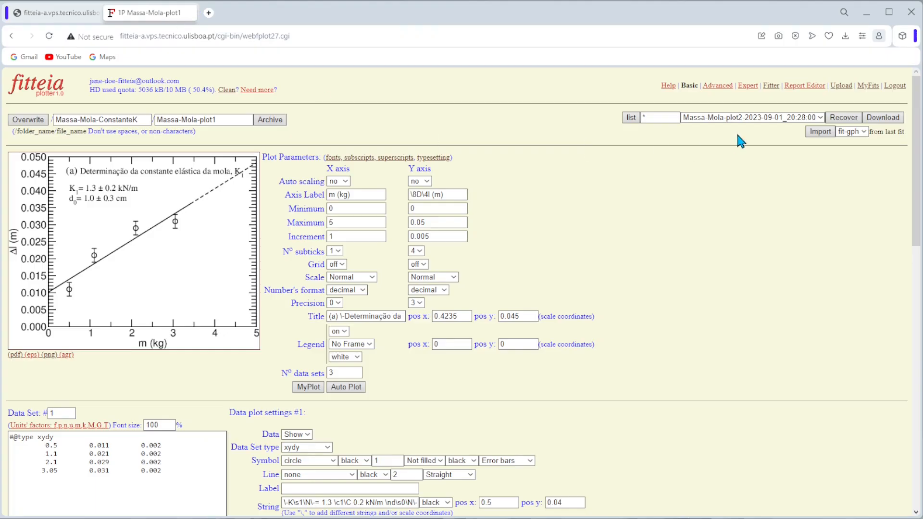
# Step: Increase the plot's number of data sets to 4 and redraw it
pyautogui.doubleClick(342, 371)
pyautogui.write('4')
pyautogui.click(308, 388)
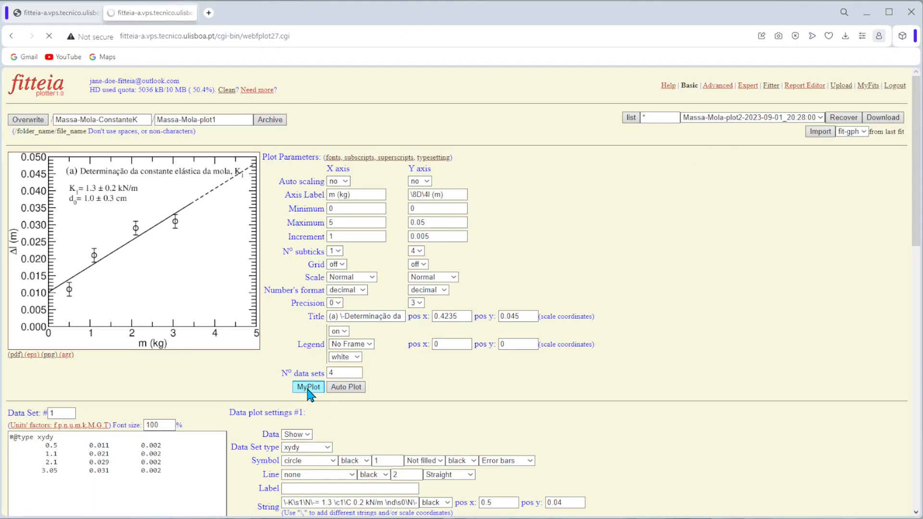
# Step: Paste the copied curve data into data set 4 and reduce it to columns 1 and 4 with the calculation c1 c4
pyautogui.scroll(-8, 342, 331)
pyautogui.scroll(-6, 342, 332)
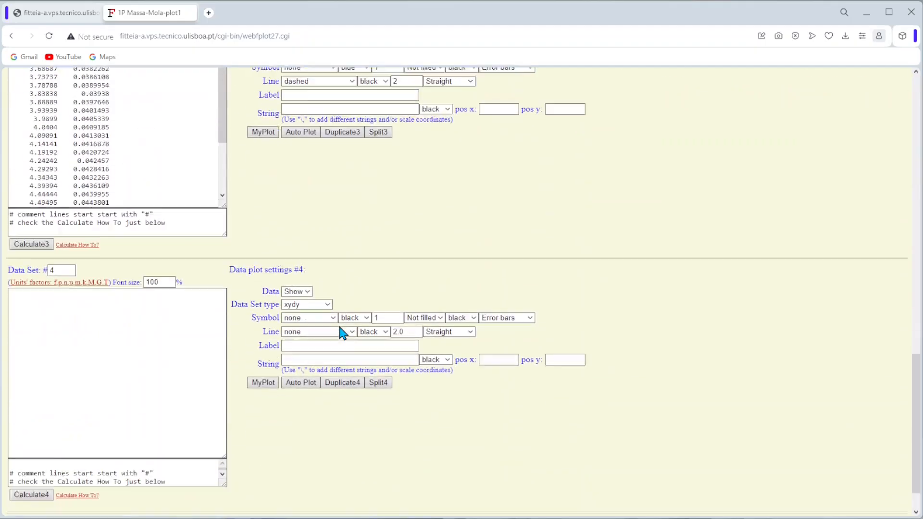
pyautogui.click(82, 286)
pyautogui.hotkey('ctrl', 'v')
pyautogui.click(46, 420)
pyautogui.write('c1 c4')
pyautogui.click(32, 451)
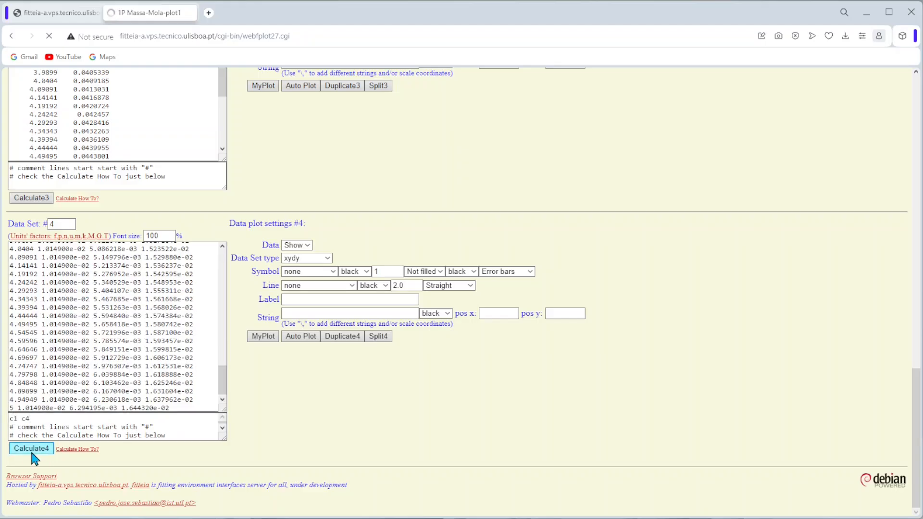
# Step: Change the type of data set 4 to xy
pyautogui.scroll(-15, 490, 256)
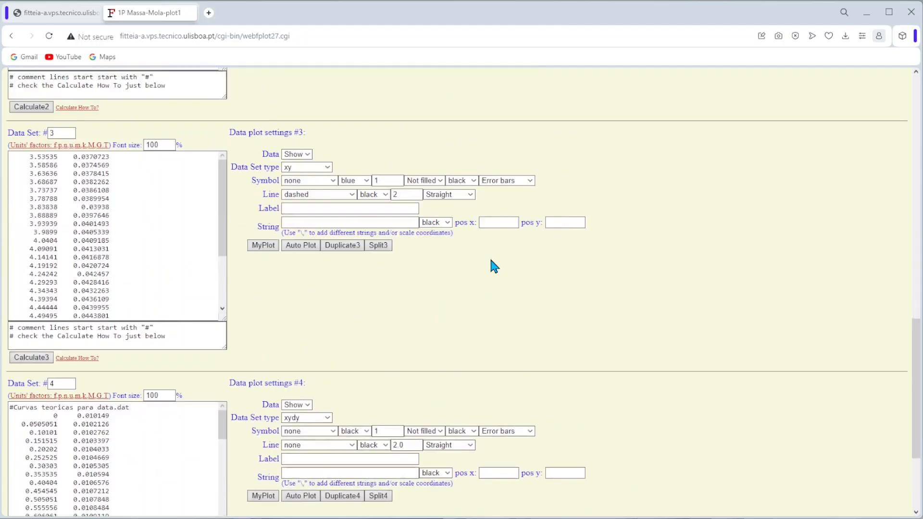
pyautogui.scroll(-3, 489, 255)
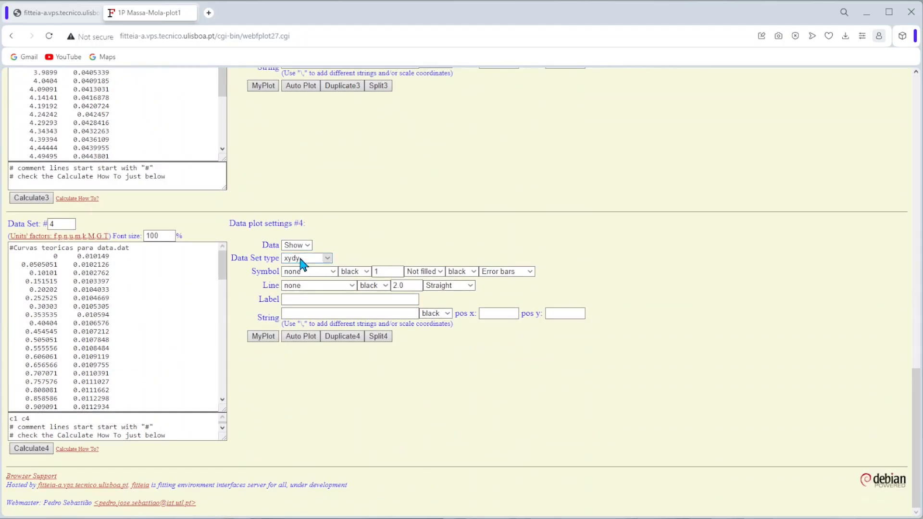
pyautogui.click(325, 260)
pyautogui.click(326, 267)
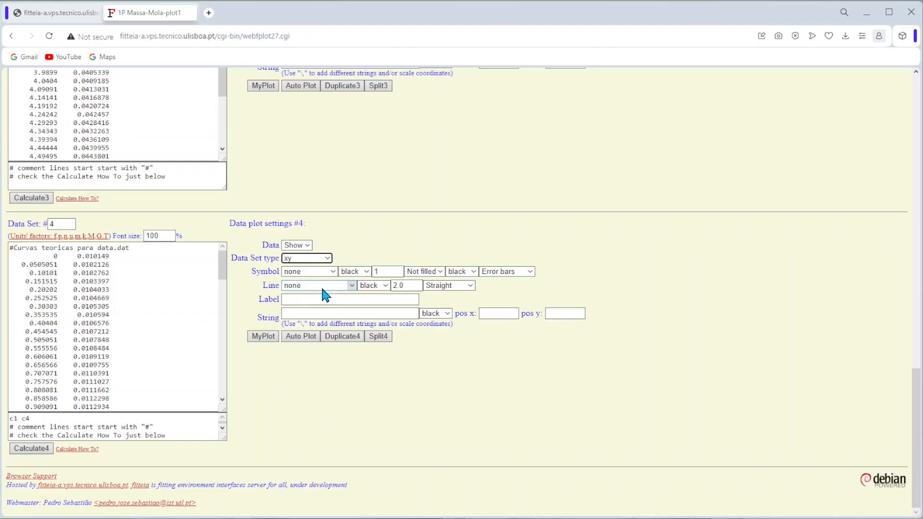
# Step: Give data set 4 a solid violet line and redraw the plot
pyautogui.click(322, 287)
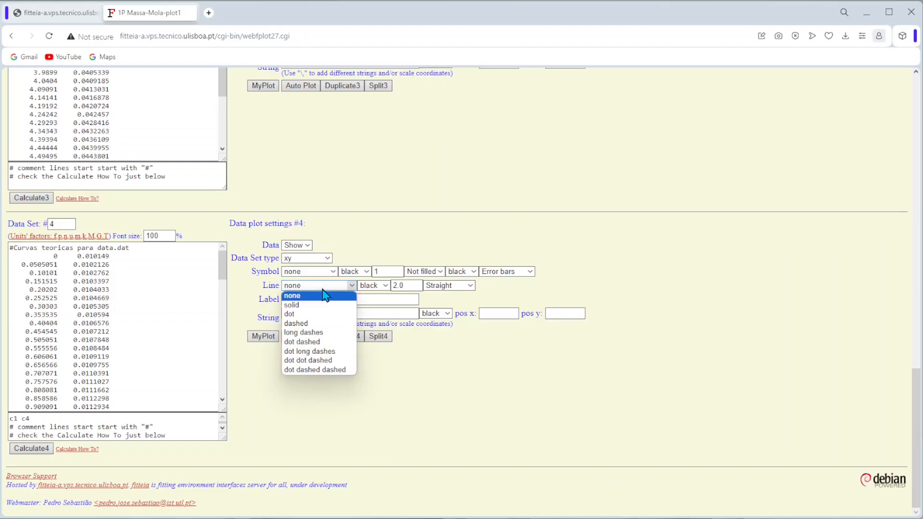
pyautogui.click(316, 305)
pyautogui.click(373, 287)
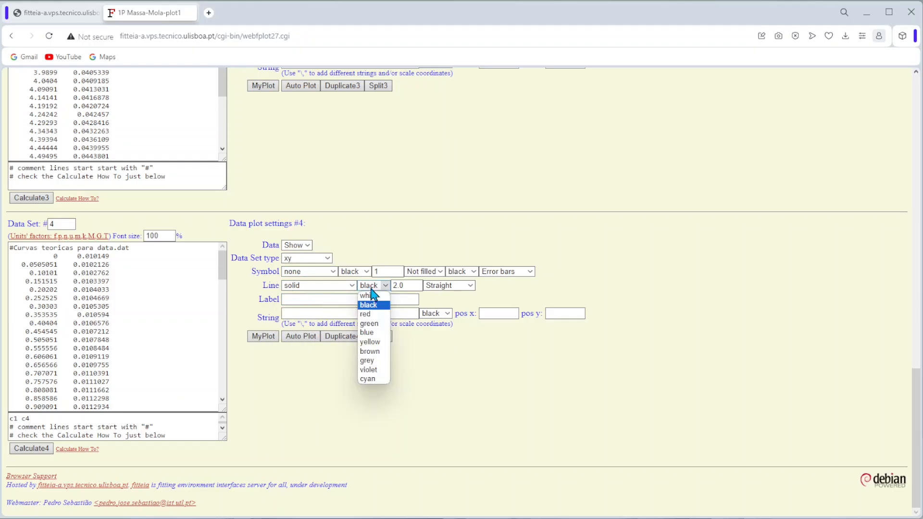
pyautogui.click(388, 370)
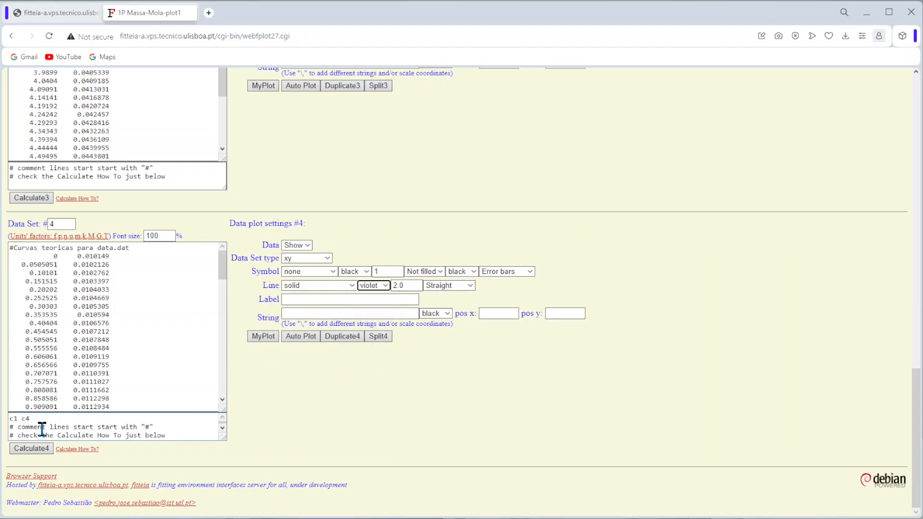
pyautogui.click(264, 337)
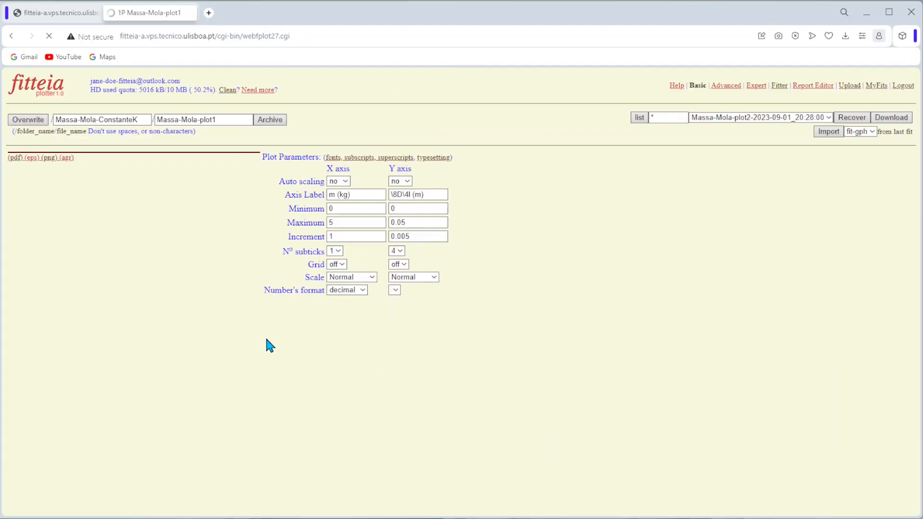
# Step: Return to the teste fit, set g to 10, and recalculate the plot without refitting
pyautogui.click(57, 12)
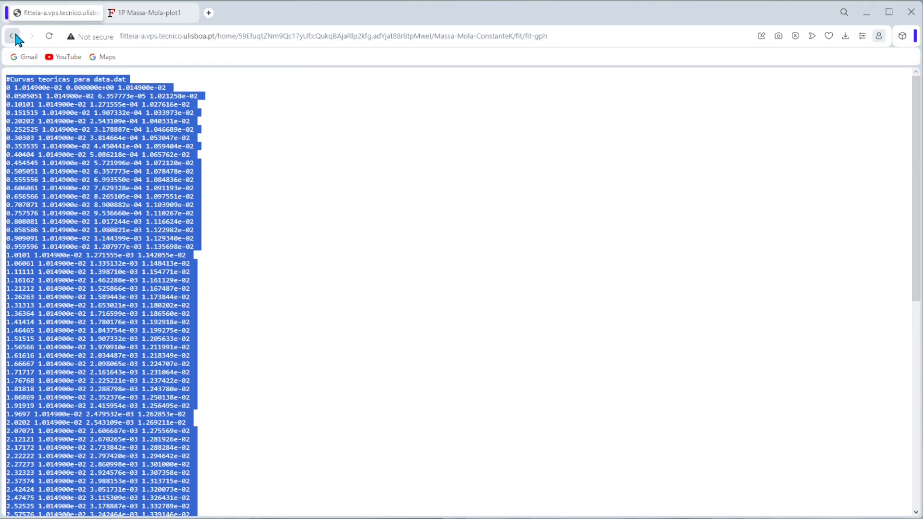
pyautogui.click(16, 39)
pyautogui.moveTo(382, 230); pyautogui.dragTo(279, 233)
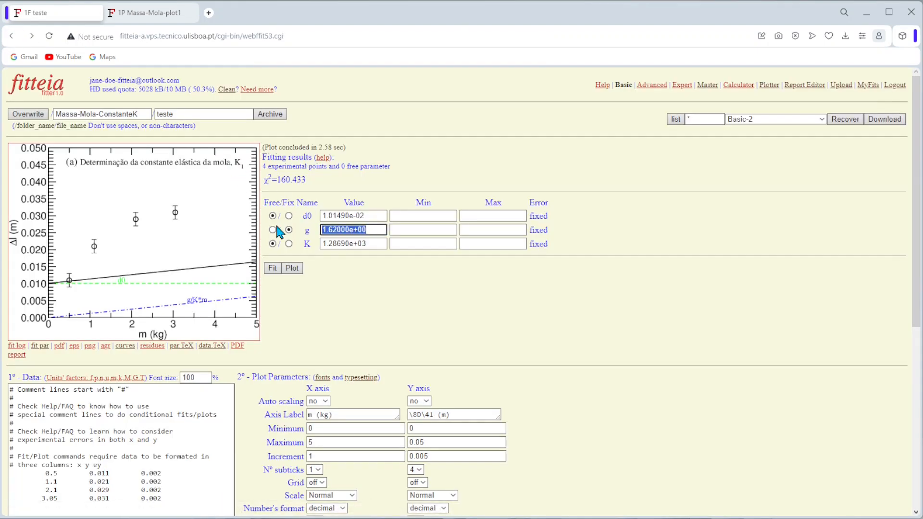
pyautogui.write('10')
pyautogui.click(292, 268)
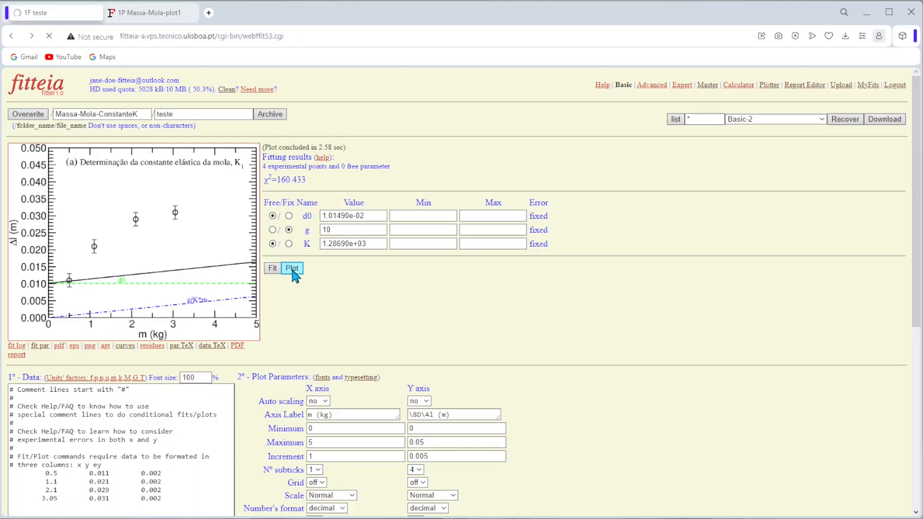
# Step: Open the curves data file for g = 10, copy its entire contents, and return to the Massa-Mola-plot1 page
pyautogui.click(126, 348)
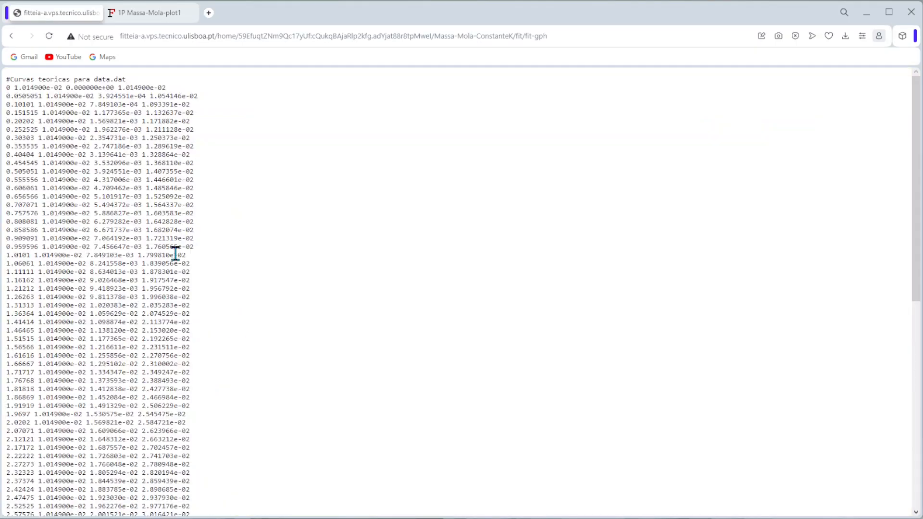
pyautogui.hotkey('ctrl', 'a')
pyautogui.click(167, 17)
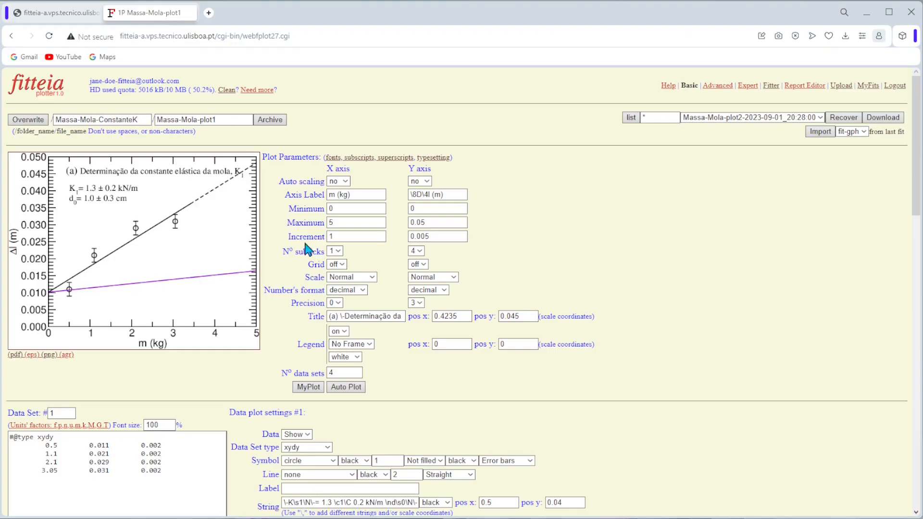
# Step: Increase the plot's number of data sets to 5 and redraw it
pyautogui.doubleClick(356, 373)
pyautogui.write('5')
pyautogui.click(318, 389)
# Step: Paste the copied curve data into data set 5 and enter c1 c4 as its calculation
pyautogui.scroll(-20, 309, 325)
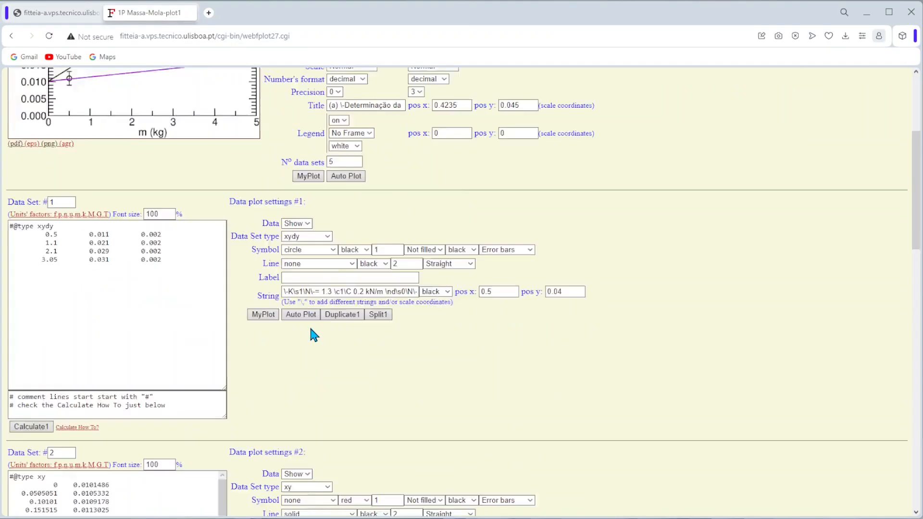
pyautogui.click(60, 327)
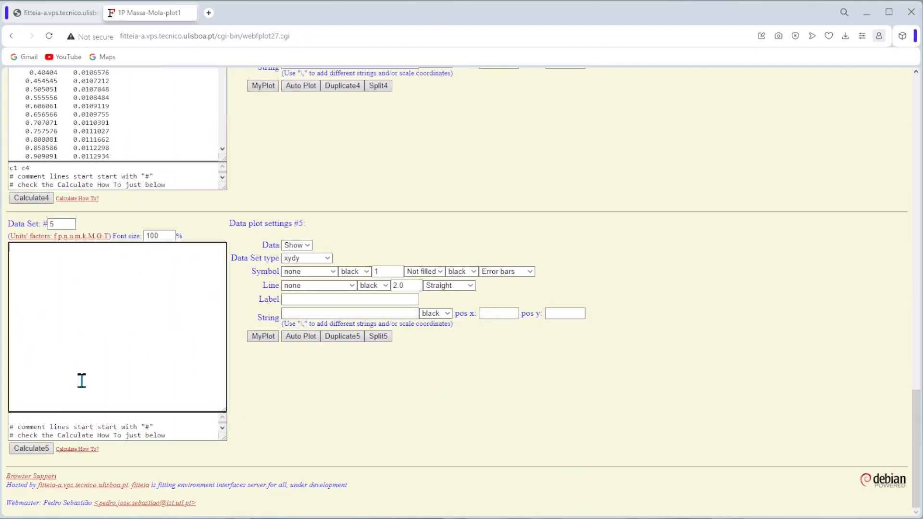
pyautogui.hotkey('ctrl', 'v')
pyautogui.click(68, 420)
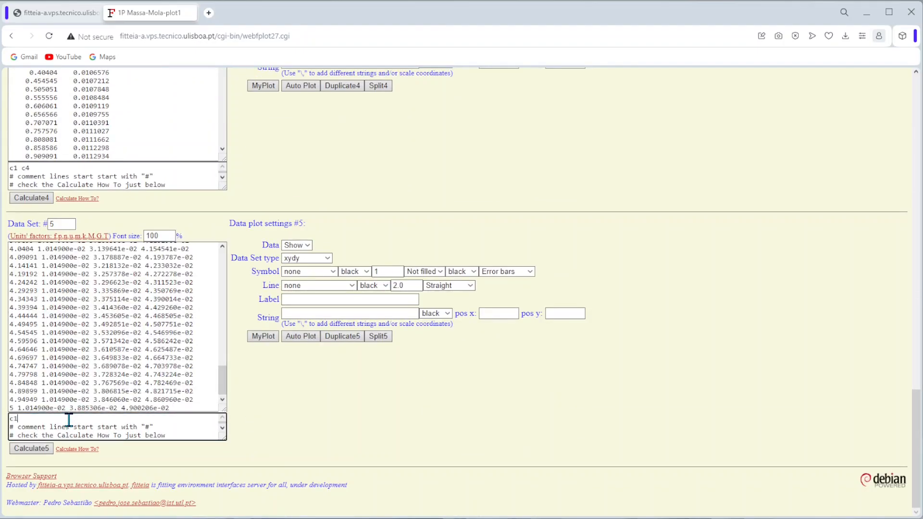
# Step: Set data set 5 to type xy with a solid blue line and run its calculation
pyautogui.click(323, 258)
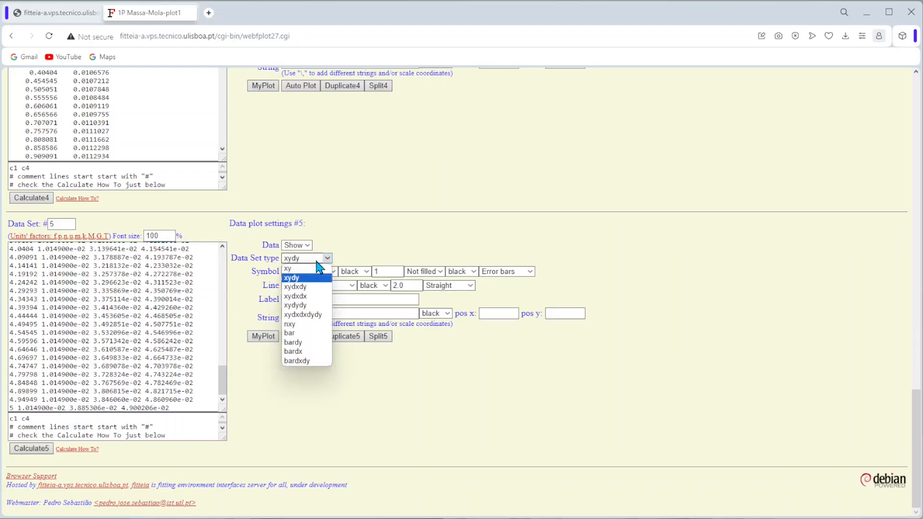
pyautogui.click(322, 269)
pyautogui.click(318, 285)
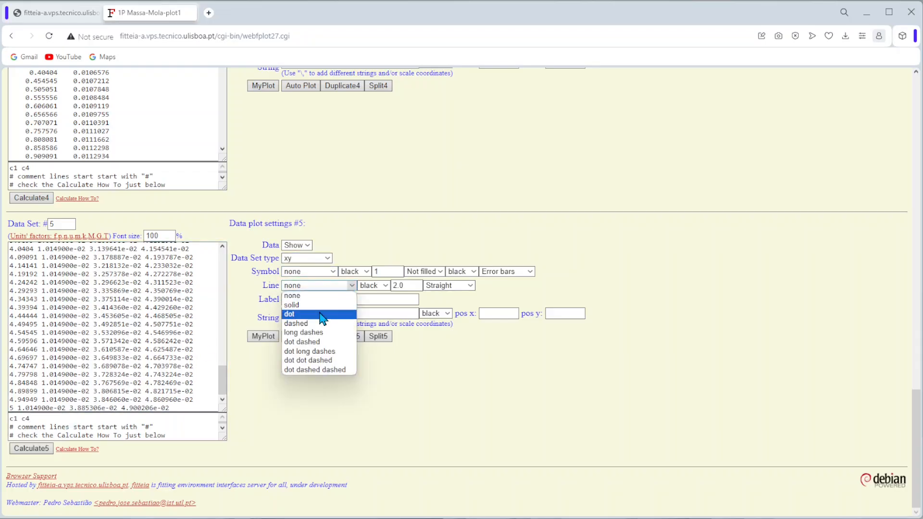
pyautogui.click(315, 304)
pyautogui.click(374, 286)
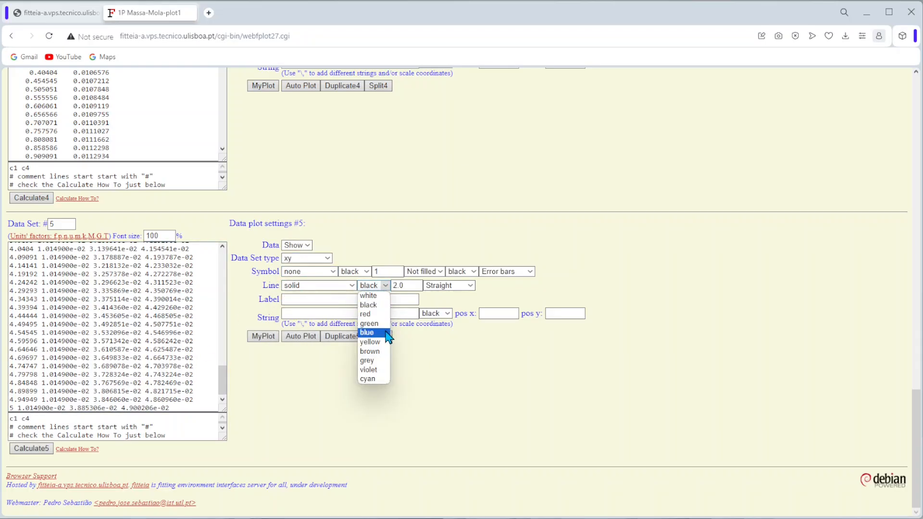
pyautogui.click(368, 332)
pyautogui.click(31, 449)
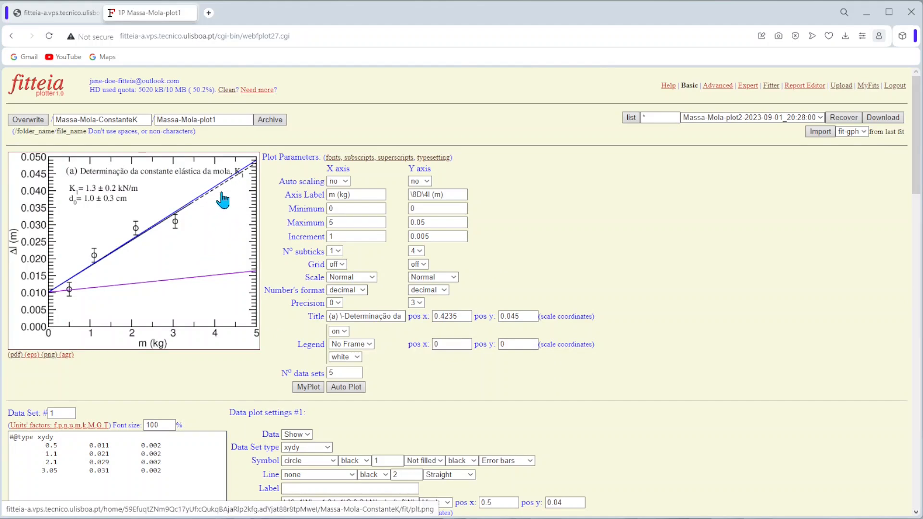
# Step: Label data set 2 as \-g=9.8m\S2\N\-/s and copy the label text
pyautogui.scroll(-9, 490, 418)
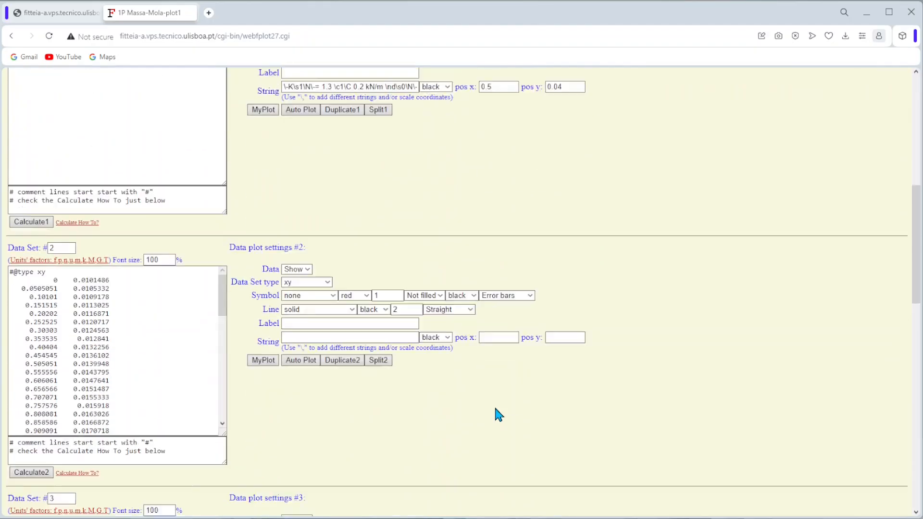
pyautogui.click(361, 294)
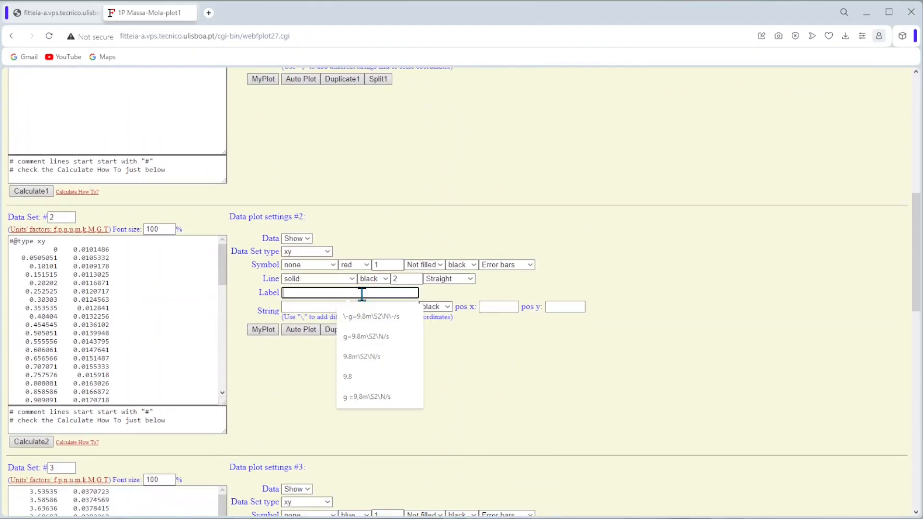
pyautogui.click(387, 317)
pyautogui.moveTo(370, 294); pyautogui.dragTo(223, 299)
pyautogui.hotkey('ctrl', 'c')
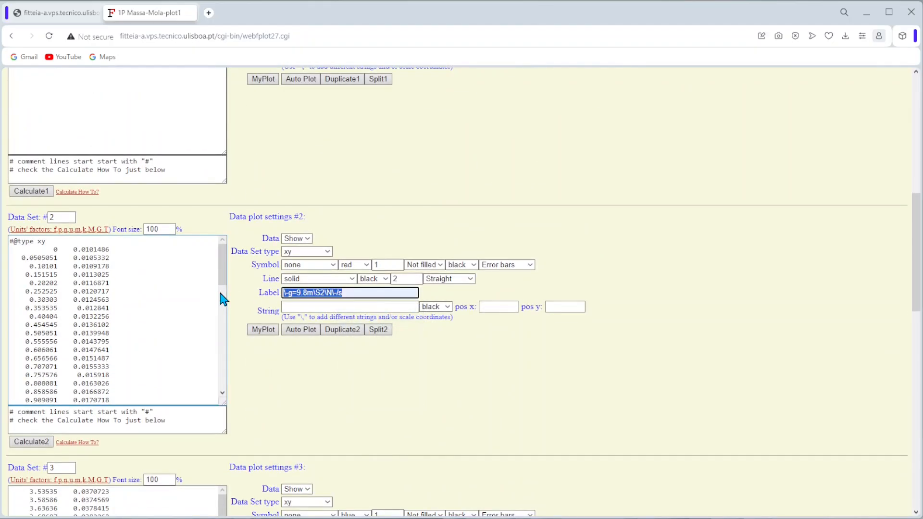
# Step: Paste the copied label into data set 4 and change it to \-g=1.62m\S2\N\-/s
pyautogui.scroll(-3, 500, 301)
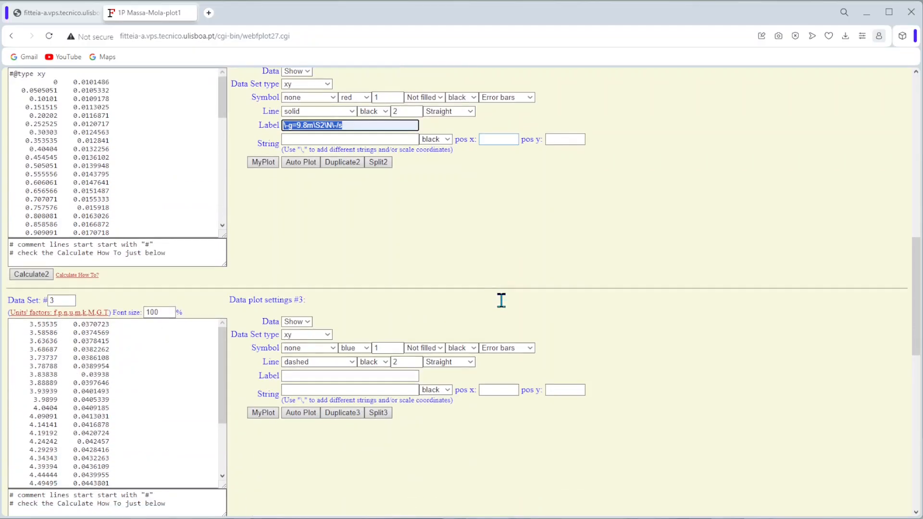
pyautogui.scroll(-2, 501, 301)
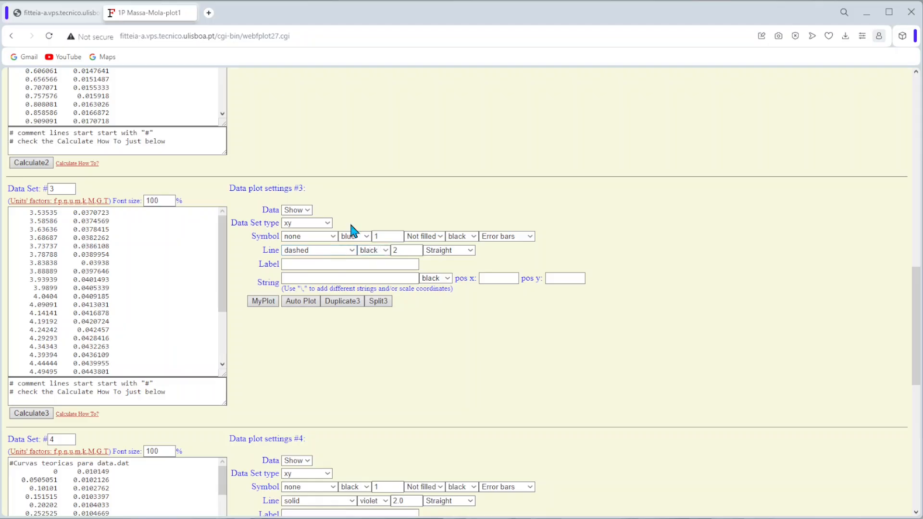
pyautogui.scroll(-4, 403, 303)
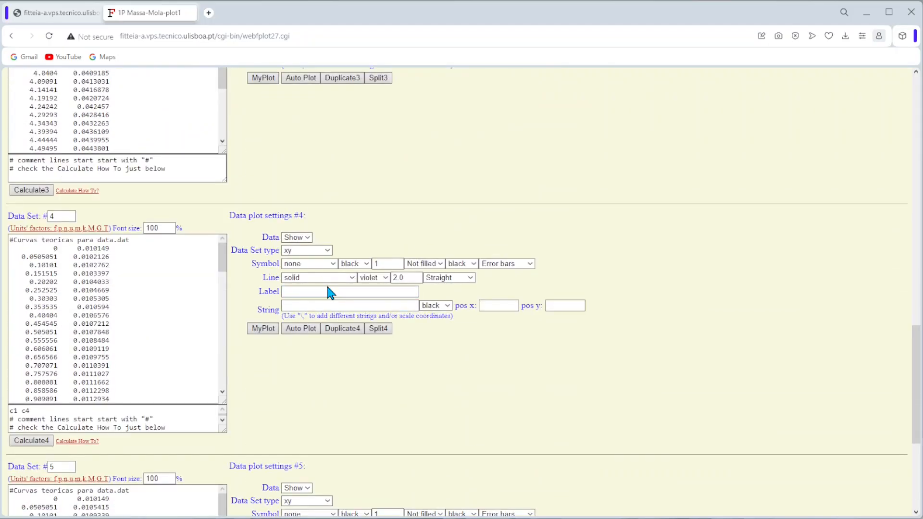
pyautogui.click(326, 290)
pyautogui.hotkey('ctrl', 'v')
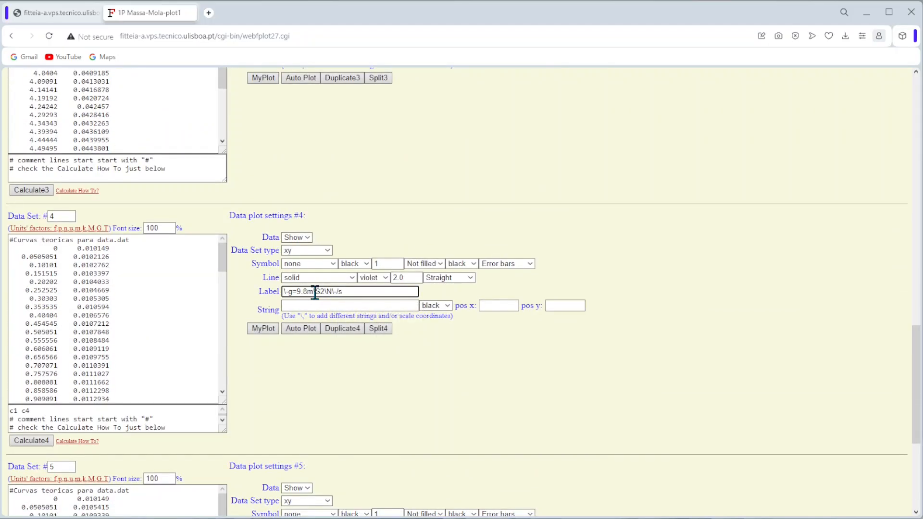
pyautogui.press('BackSpace')
pyautogui.press('BackSpace')
pyautogui.press('BackSpace')
pyautogui.write('1.')
pyautogui.press('BackSpace')
pyautogui.write('0')
# Step: Paste the copied label into data set 5 and change it to \-g=10m\S2\N\-/s
pyautogui.scroll(-5, 497, 302)
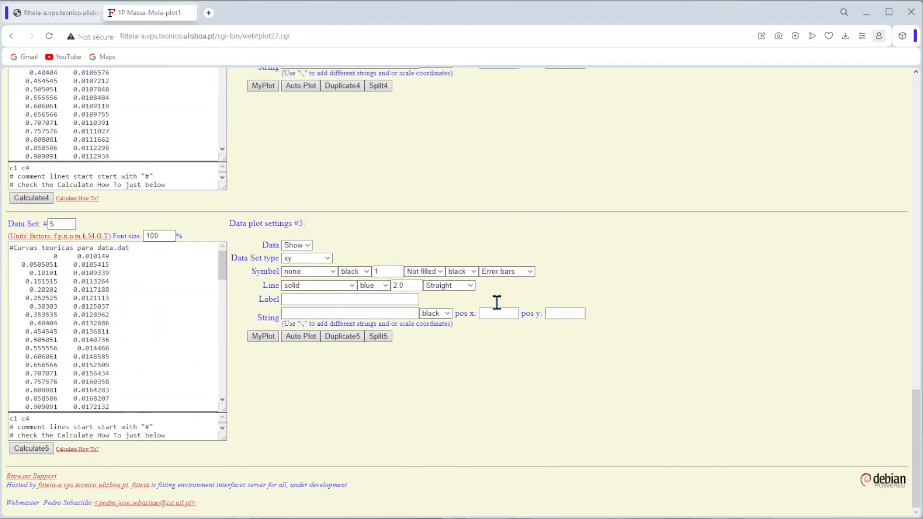
pyautogui.click(353, 298)
pyautogui.hotkey('ctrl', 'v')
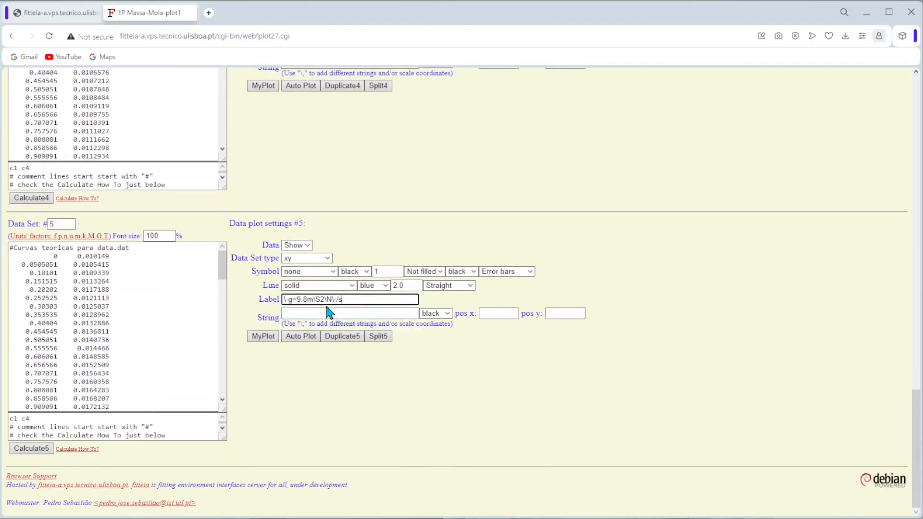
pyautogui.click(307, 299)
pyautogui.press('BackSpace')
pyautogui.press('BackSpace')
pyautogui.press('BackSpace')
pyautogui.write('10')
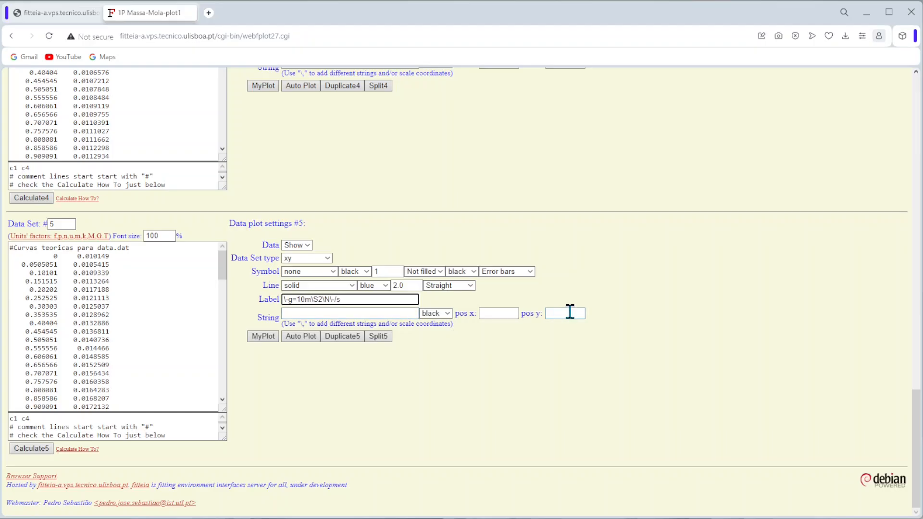
# Step: Position the legend at x 3.2 and y 0.03 and redraw the plot
pyautogui.scroll(20, 569, 311)
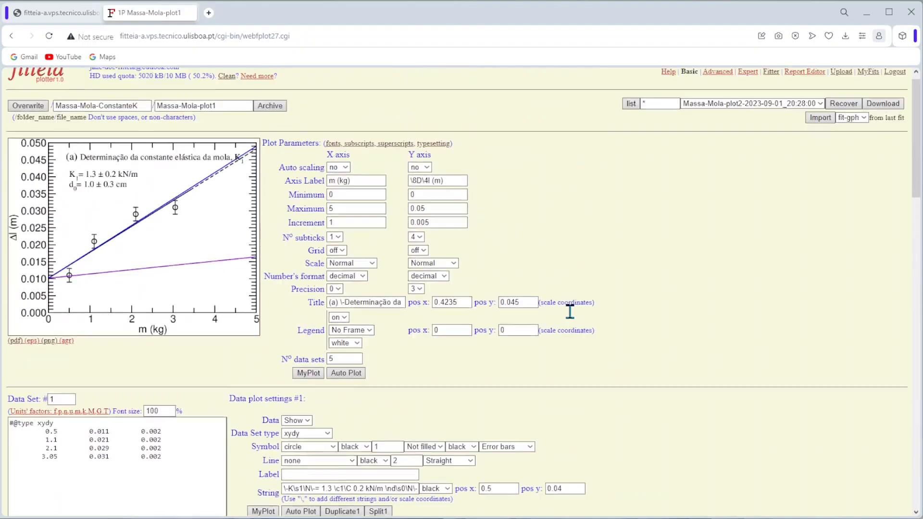
pyautogui.moveTo(452, 343); pyautogui.dragTo(415, 344)
pyautogui.write('3.2')
pyautogui.moveTo(523, 344); pyautogui.dragTo(485, 343)
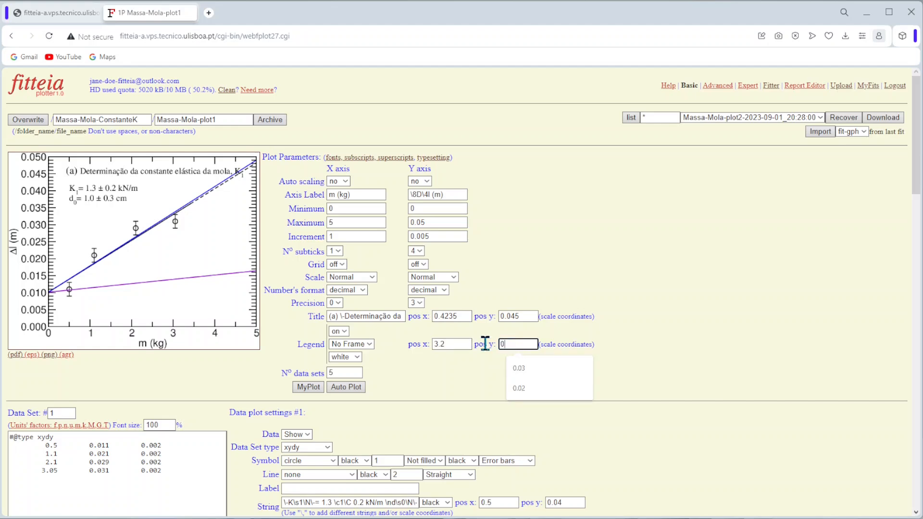
pyautogui.write('0.03')
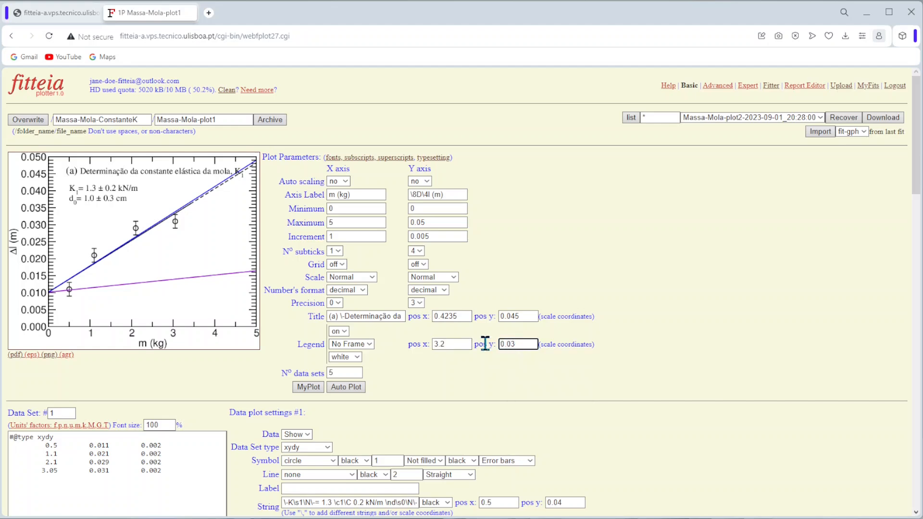
pyautogui.click(307, 388)
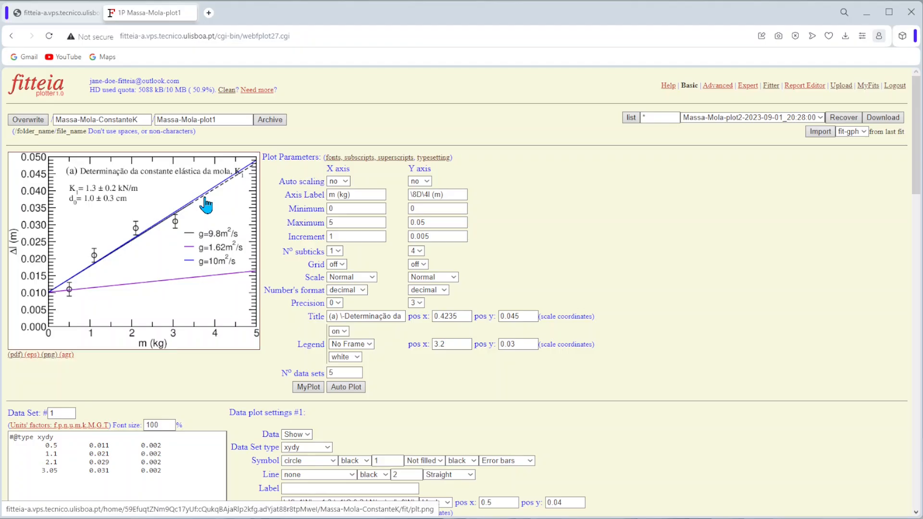
# Step: Renumber data set 5 (g=10) as 2 and data set 4 (g=1.62) as 5
pyautogui.scroll(-7, 266, 204)
pyautogui.scroll(2, 270, 213)
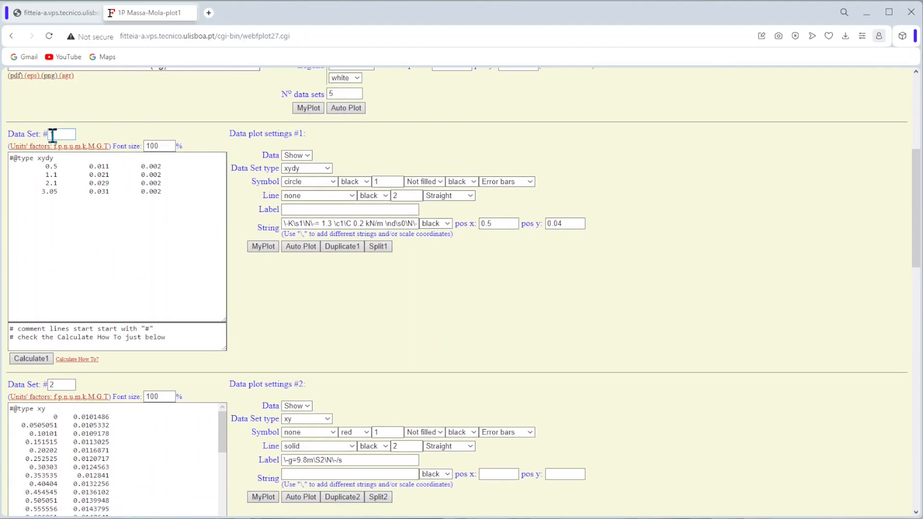
pyautogui.scroll(6, 352, 297)
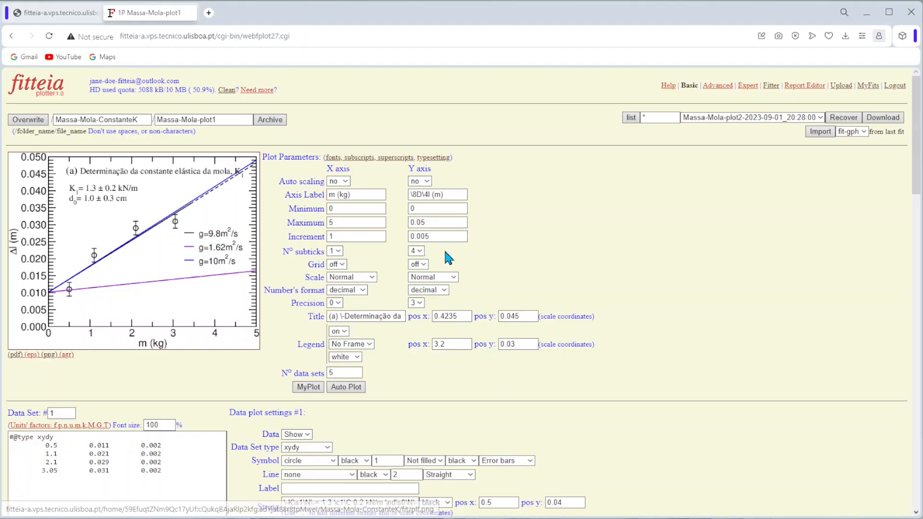
pyautogui.scroll(-8, 454, 246)
pyautogui.scroll(-15, 269, 309)
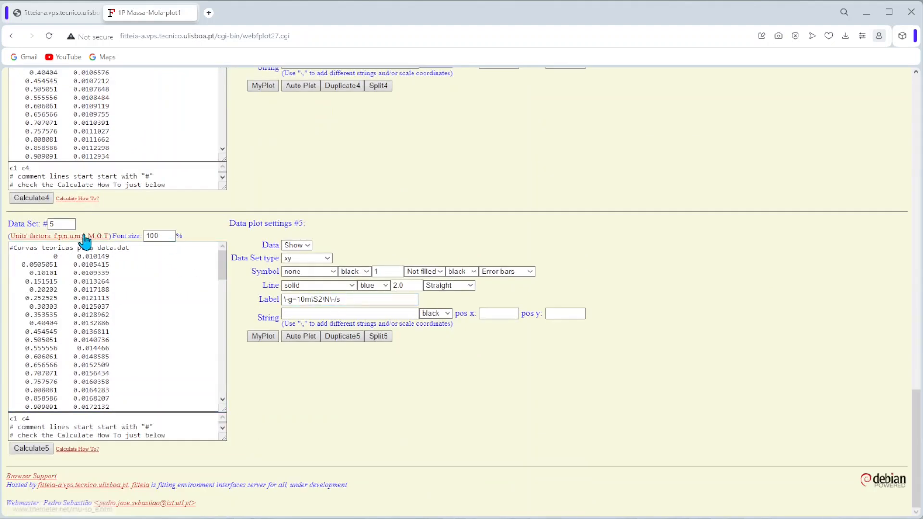
pyautogui.moveTo(65, 221); pyautogui.dragTo(12, 220)
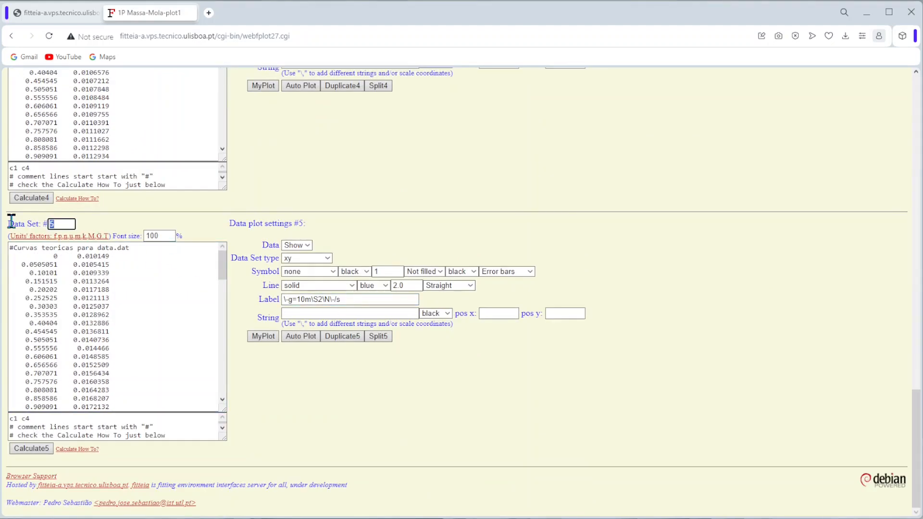
pyautogui.write('2')
pyautogui.scroll(4, 268, 339)
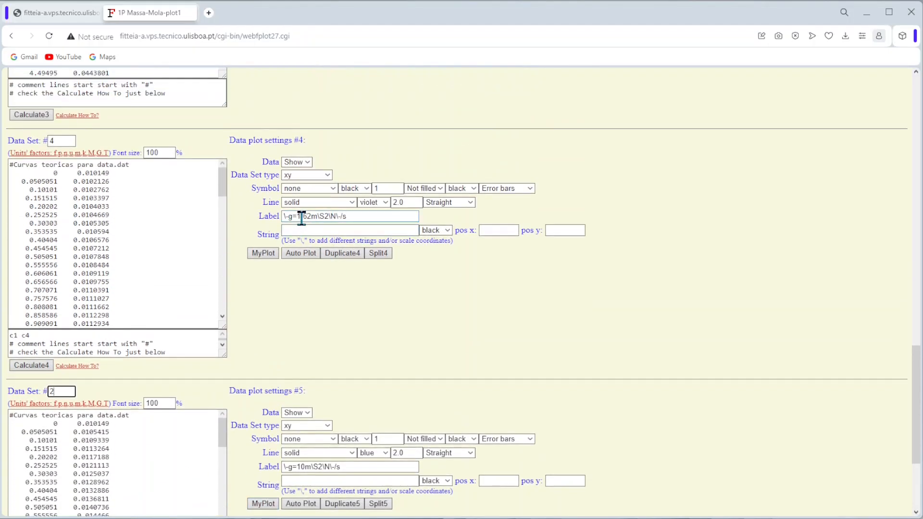
pyautogui.moveTo(65, 140); pyautogui.dragTo(15, 139)
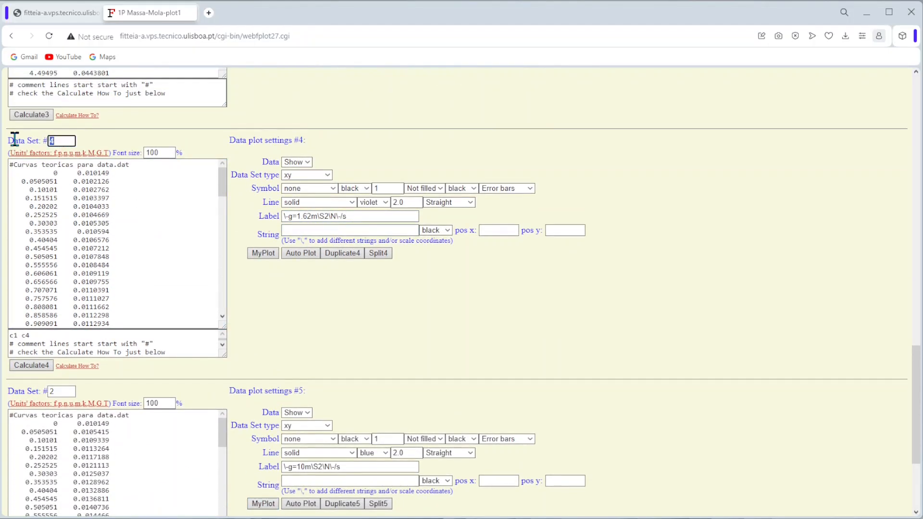
pyautogui.write('5')
pyautogui.scroll(9, 324, 369)
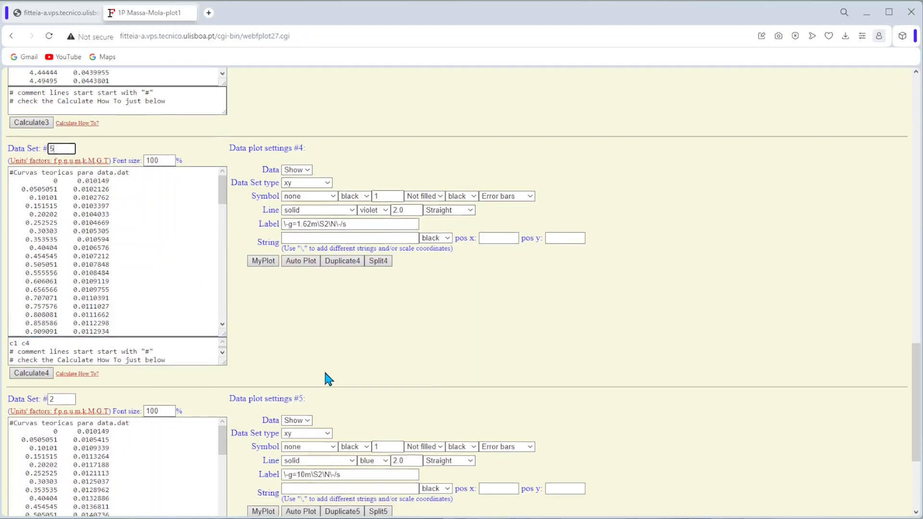
# Step: Renumber the original data set 2 (g=9.8) as 4 and redraw the plot with the new order
pyautogui.scroll(2, 324, 379)
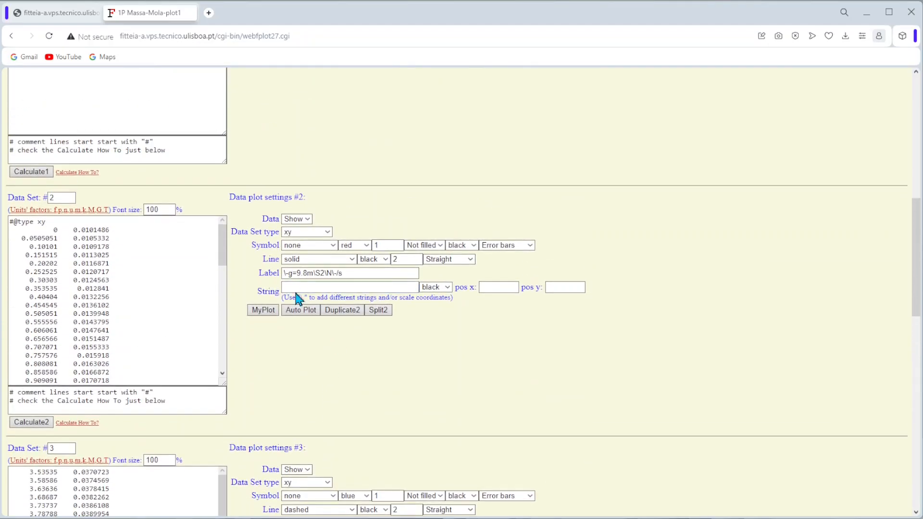
pyautogui.click(62, 197)
pyautogui.moveTo(62, 197); pyautogui.dragTo(23, 194)
pyautogui.click(262, 312)
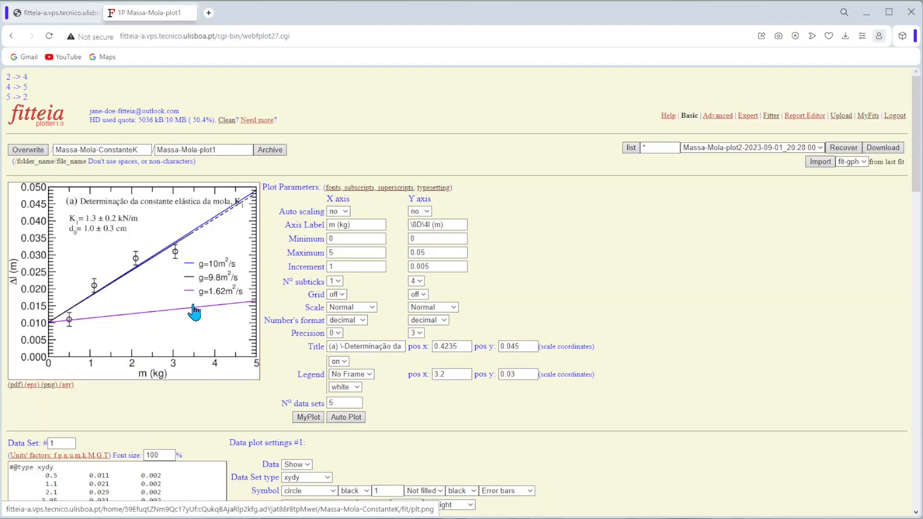
# Step: Give data set 2 (g=10) blue square symbols with a size of 0.5
pyautogui.scroll(-9, 192, 310)
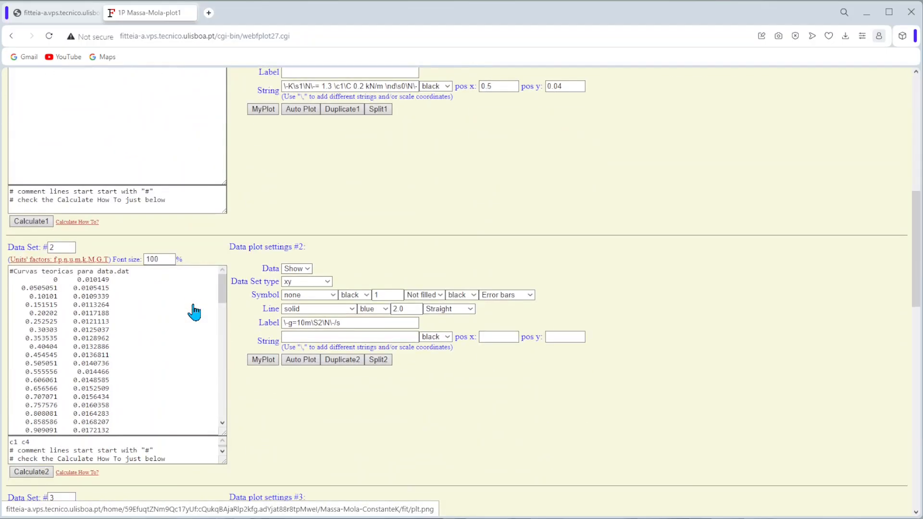
pyautogui.scroll(-5, 192, 306)
pyautogui.scroll(-4, 486, 297)
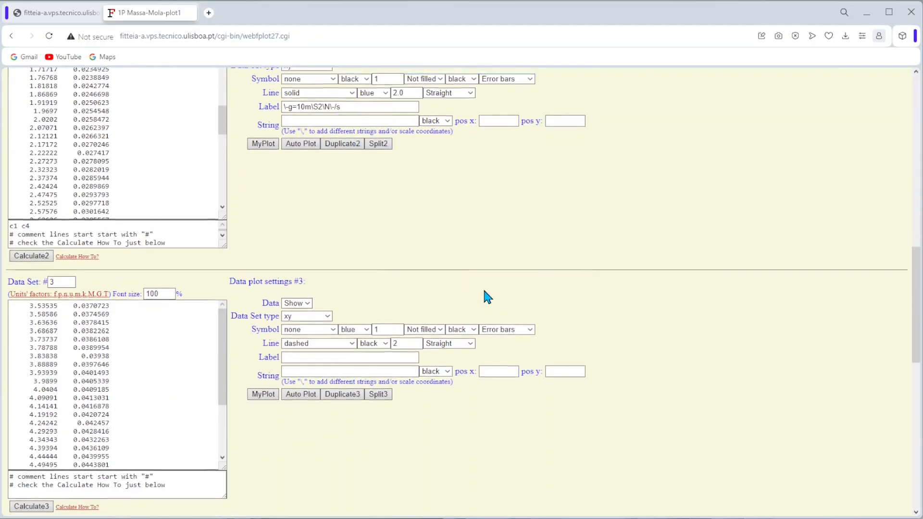
pyautogui.scroll(2, 486, 297)
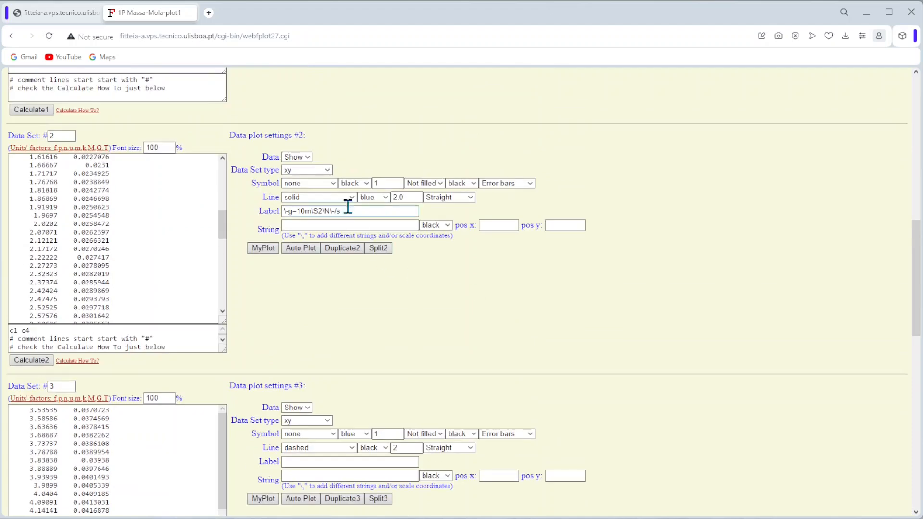
pyautogui.click(327, 184)
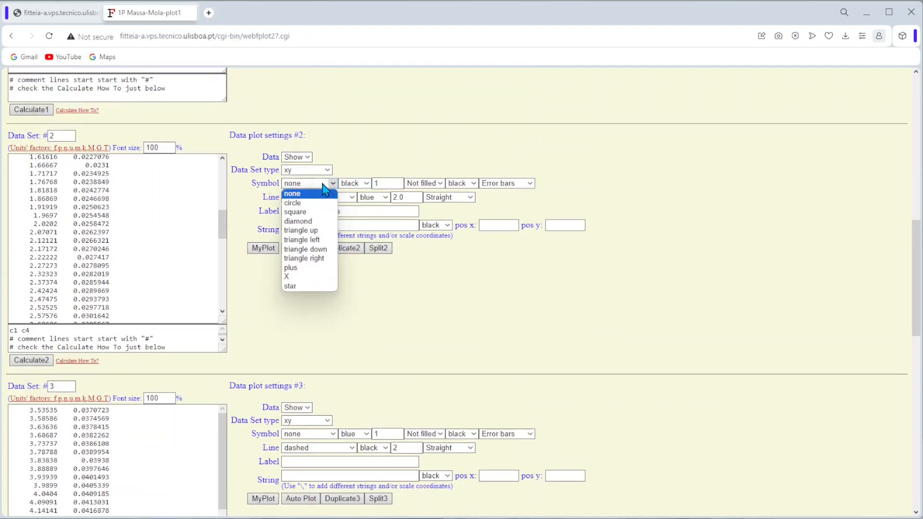
pyautogui.click(295, 212)
pyautogui.moveTo(391, 183); pyautogui.dragTo(358, 189)
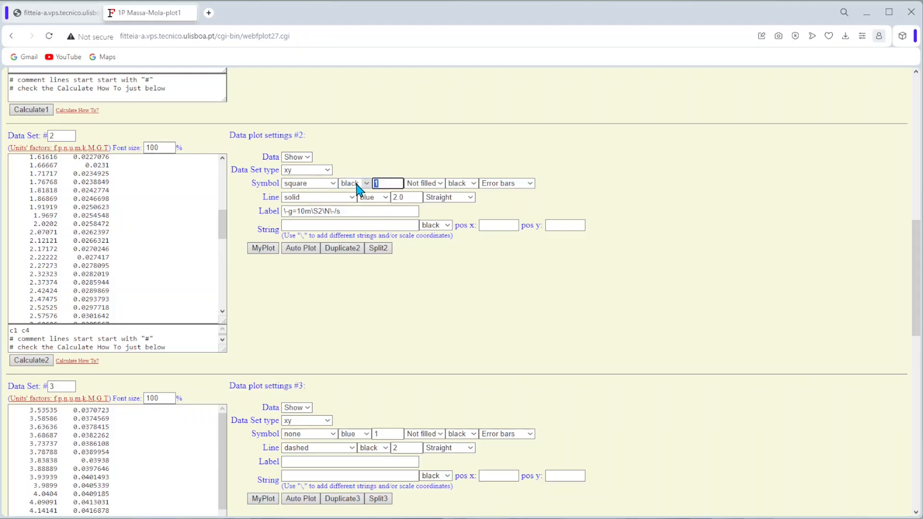
pyautogui.write('0.5')
pyautogui.click(367, 185)
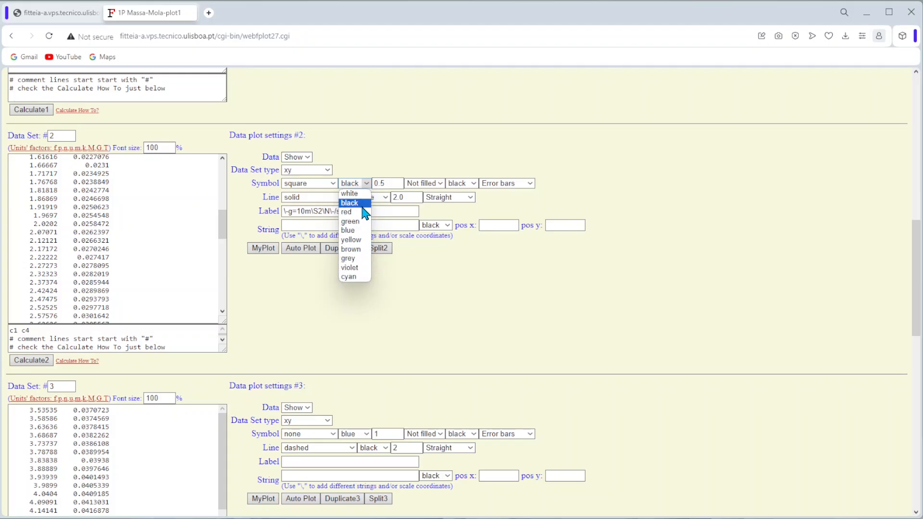
pyautogui.click(355, 230)
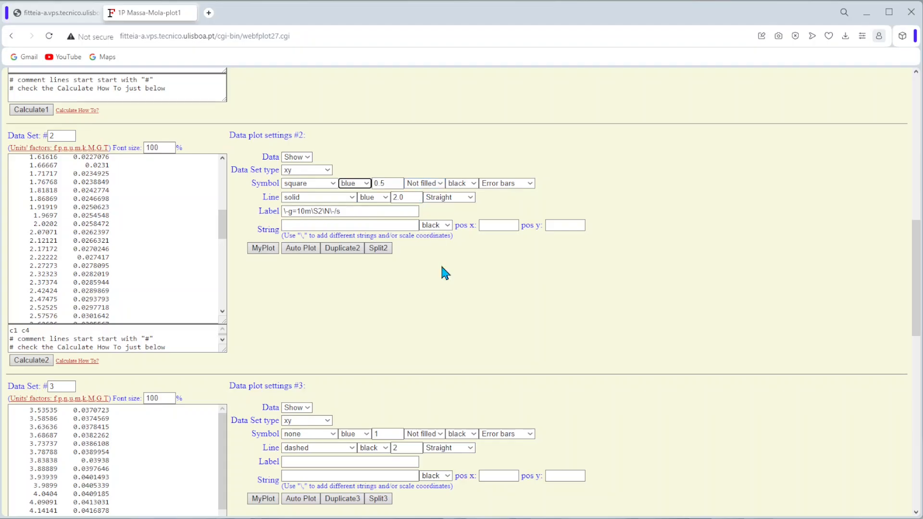
# Step: Give data set 5 (g=1.62) violet diamond symbols filled with violet
pyautogui.scroll(-13, 440, 264)
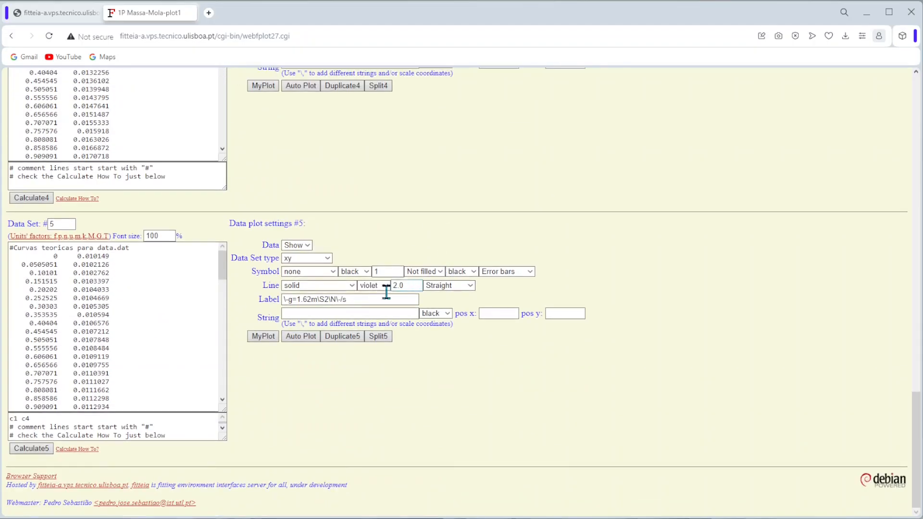
pyautogui.click(316, 271)
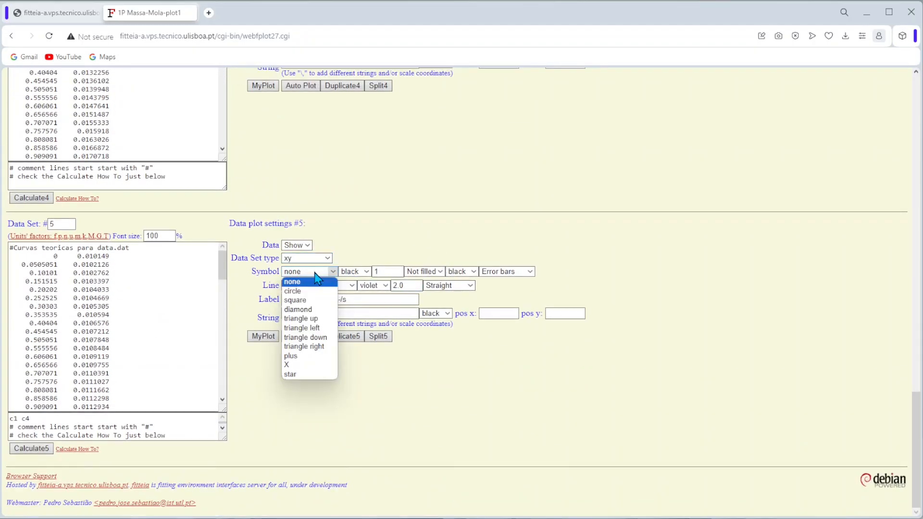
pyautogui.click(300, 309)
pyautogui.click(364, 272)
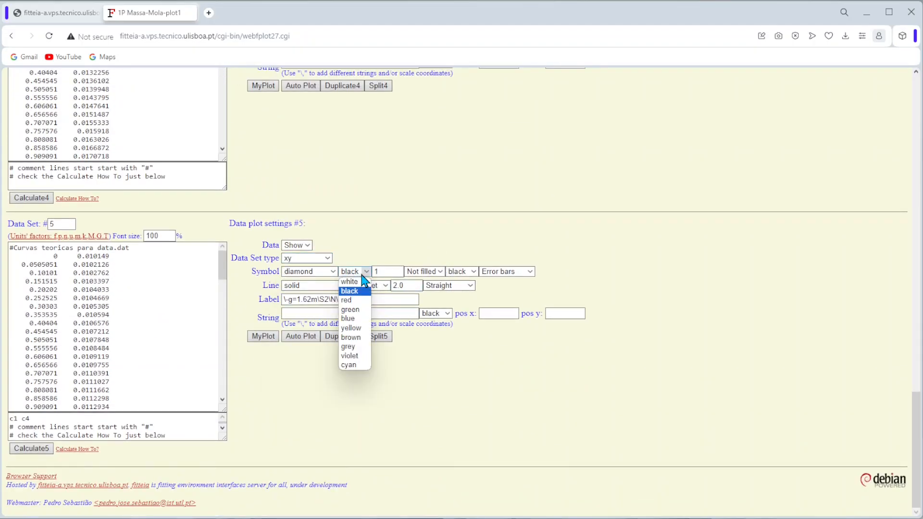
pyautogui.click(349, 356)
pyautogui.click(438, 272)
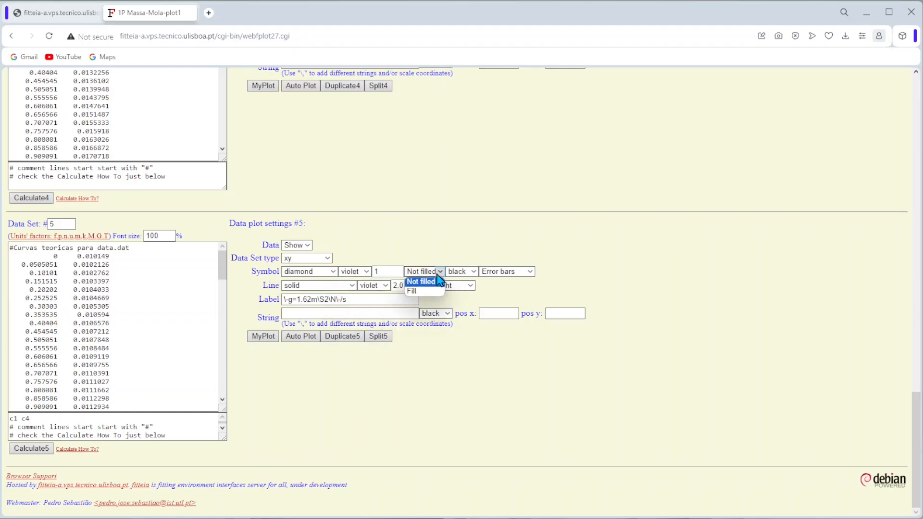
pyautogui.click(415, 291)
pyautogui.click(468, 271)
pyautogui.click(468, 357)
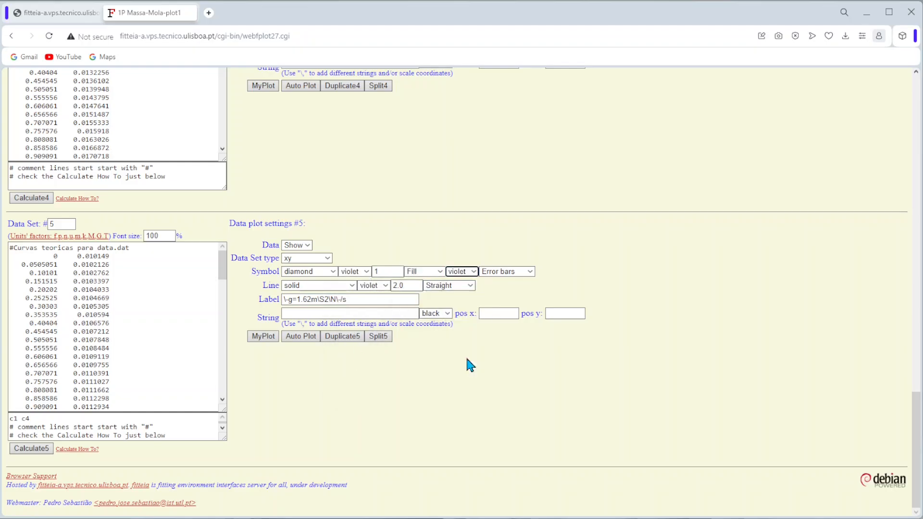
# Step: Set the symbol size of data set 5 to 0.5 and redraw the plot
pyautogui.doubleClick(390, 273)
pyautogui.write('0.5')
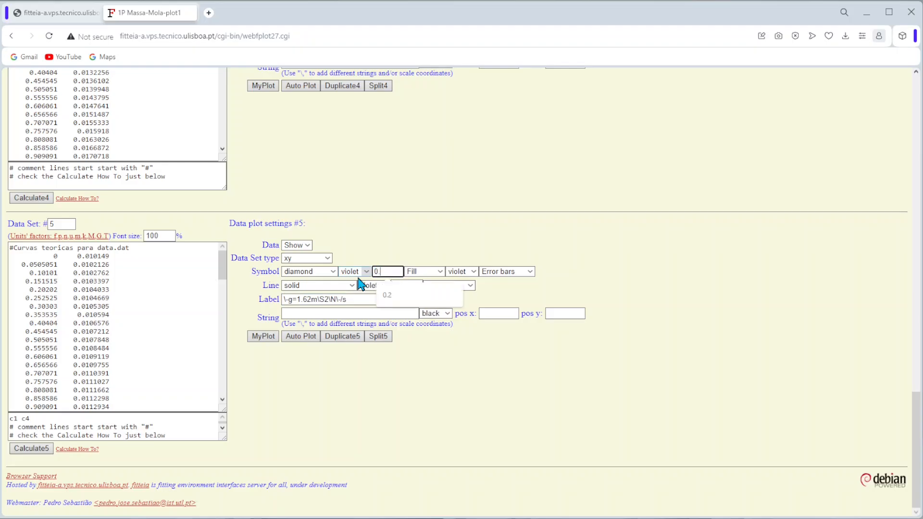
pyautogui.click(256, 337)
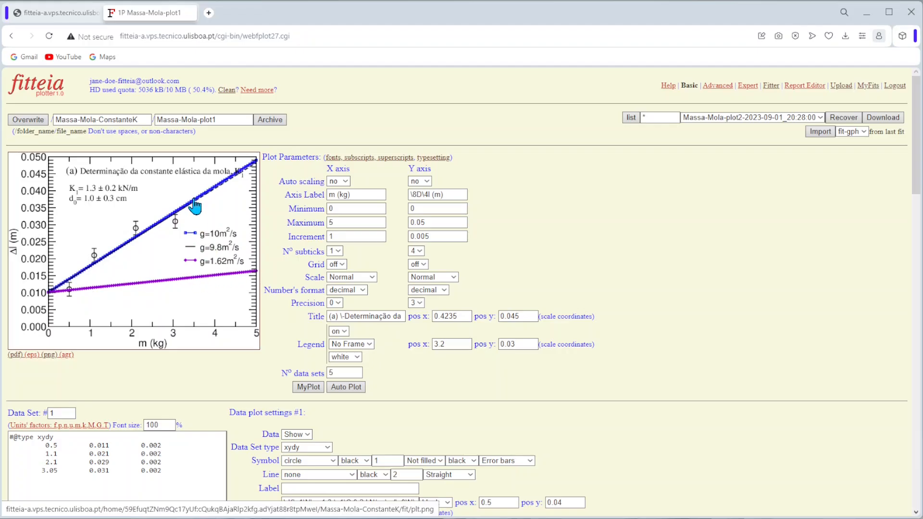
# Step: Check the number of points for the theoretical curves in the Fitter's plot parameters, and return to the Plotter
pyautogui.click(48, 15)
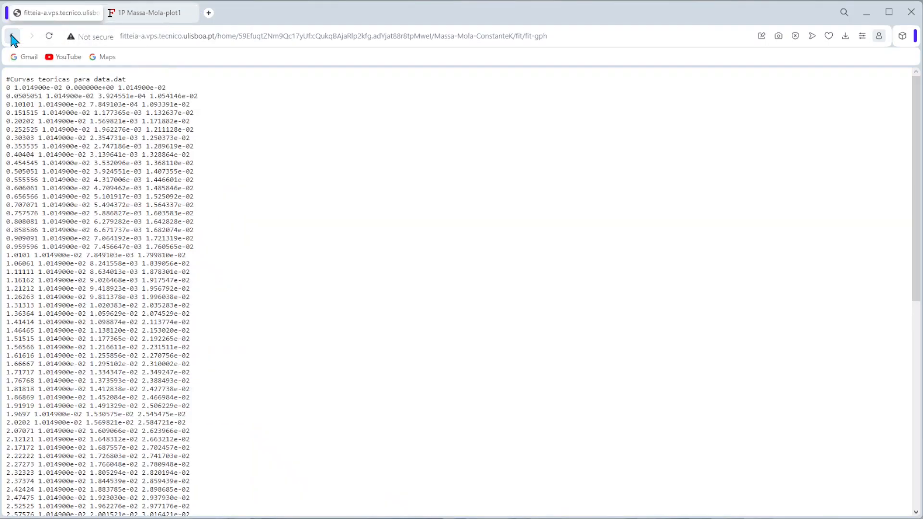
pyautogui.click(11, 36)
pyautogui.scroll(-2, 487, 323)
pyautogui.moveTo(338, 366); pyautogui.dragTo(270, 367)
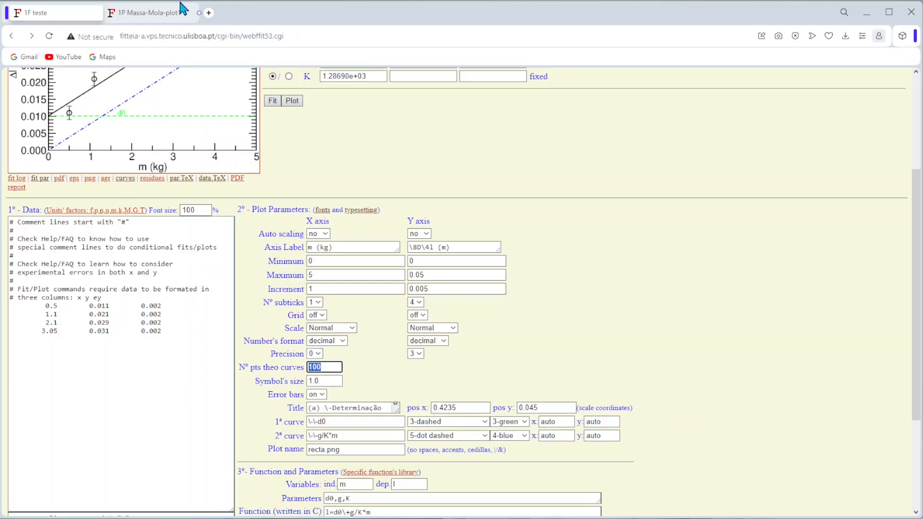
pyautogui.click(160, 15)
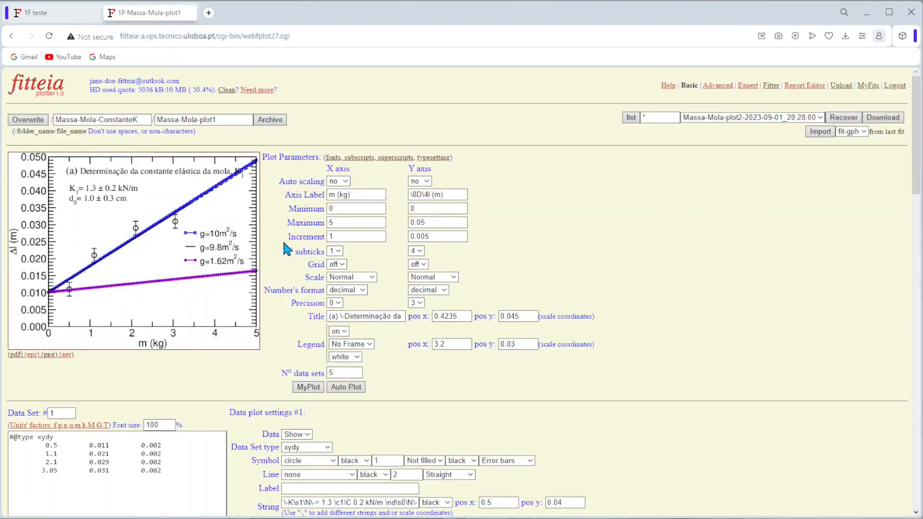
# Step: Try an X axis maximum of 7 and redraw the plot
pyautogui.click(354, 234)
pyautogui.moveTo(351, 224); pyautogui.dragTo(321, 233)
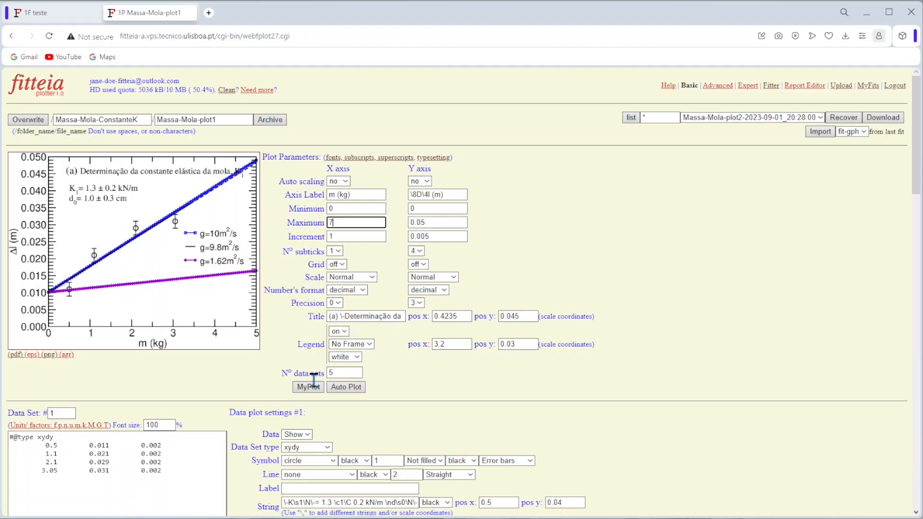
pyautogui.click(309, 388)
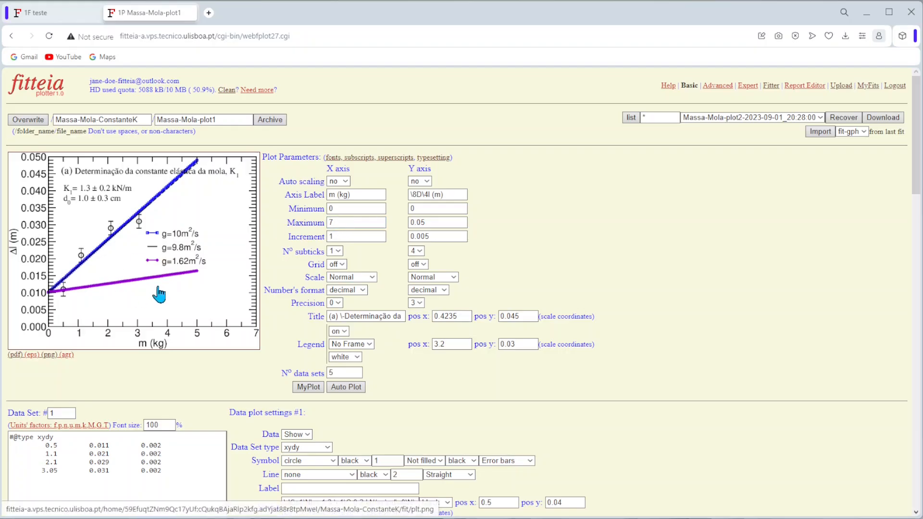
# Step: Restore the X axis maximum to 5, redraw the plot and glance at the Fitter's plot parameters
pyautogui.moveTo(338, 224); pyautogui.dragTo(296, 224)
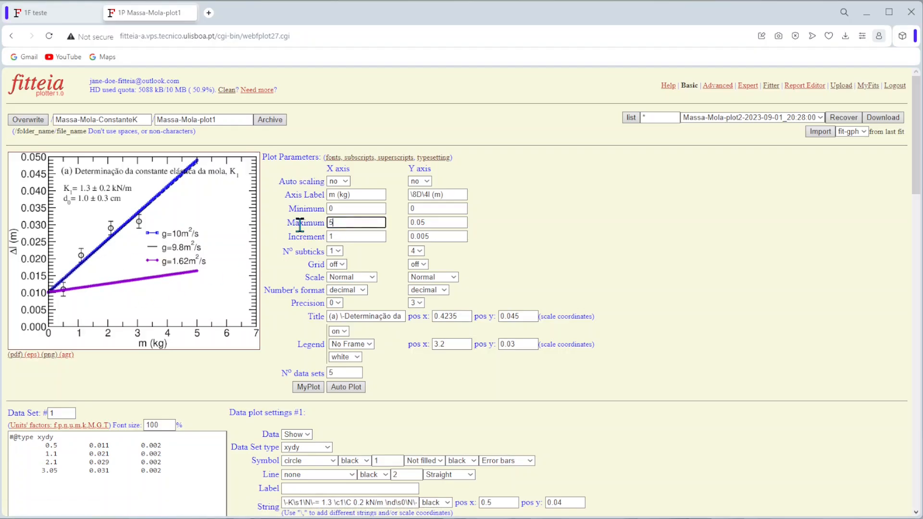
pyautogui.click(308, 387)
pyautogui.click(66, 14)
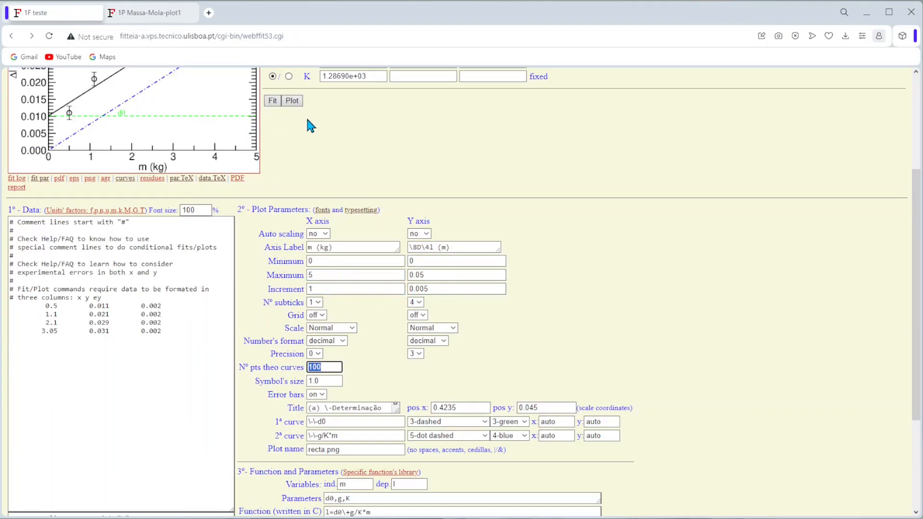
pyautogui.click(147, 14)
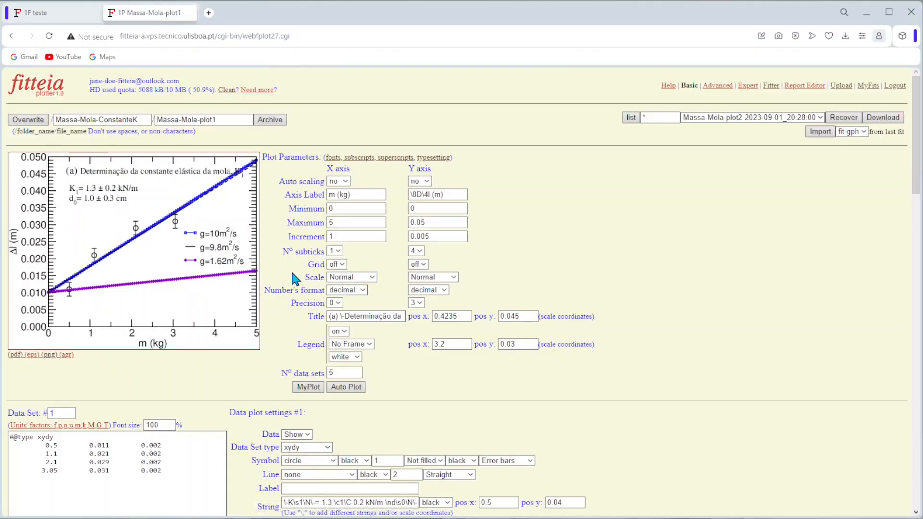
# Step: Rename the plot file as Massa-Mola-plot3 and archive it
pyautogui.click(246, 119)
pyautogui.press('BackSpace')
pyautogui.write('3')
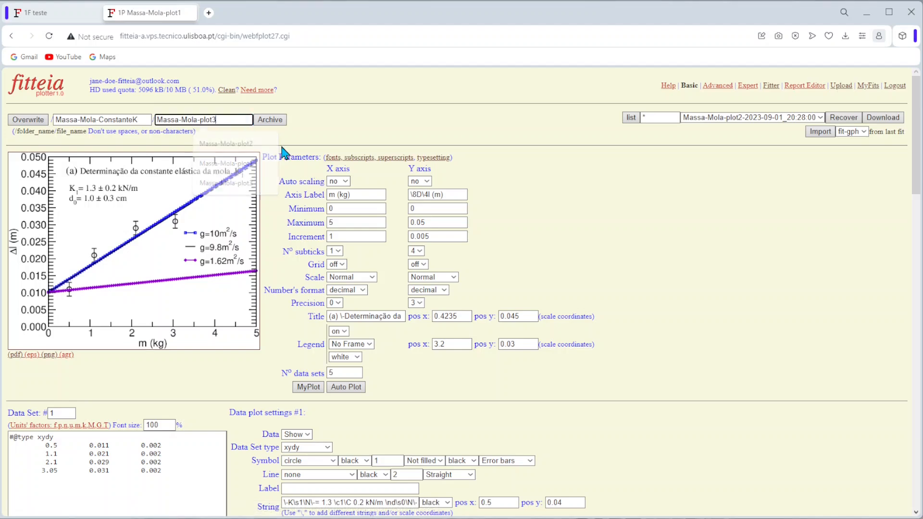
pyautogui.click(272, 122)
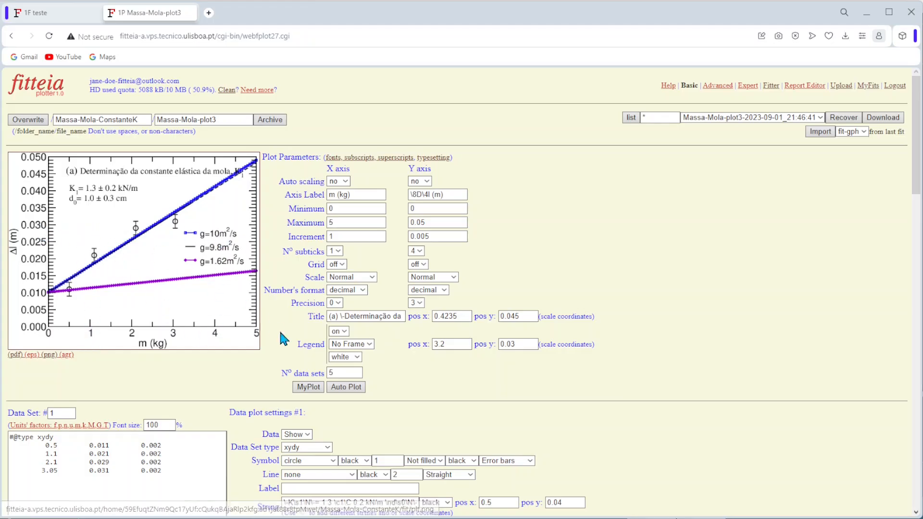
# Step: Set the number of data sets to 7 and redraw the plot to add two more data sets
pyautogui.click(338, 374)
pyautogui.press('BackSpace')
pyautogui.write('7')
pyautogui.click(315, 389)
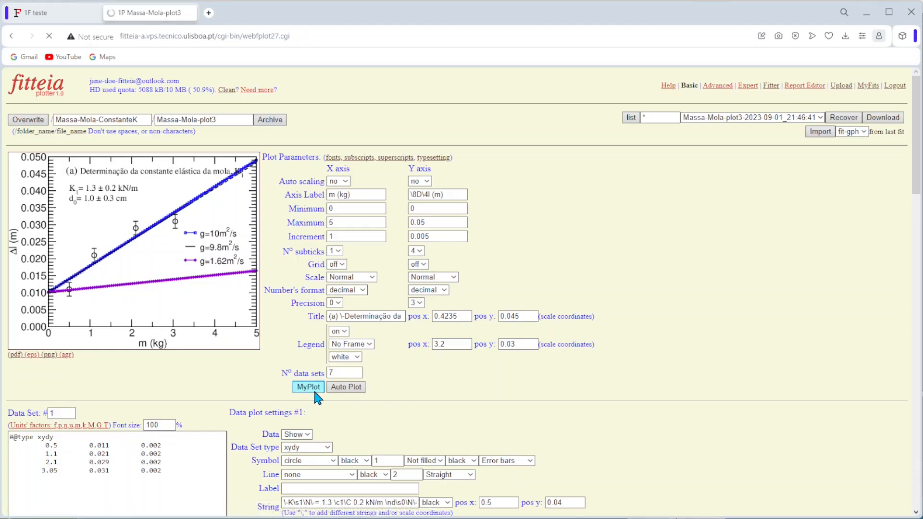
pyautogui.scroll(-20, 344, 336)
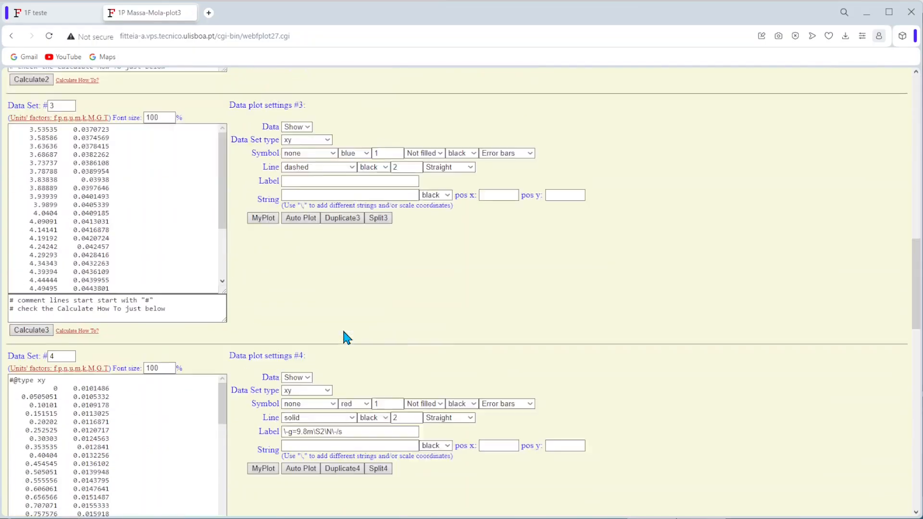
# Step: Enter the points (3, 0) and (3, 0.05) as the data of data set 6
pyautogui.click(123, 194)
pyautogui.write('3 0')
pyautogui.press('Return')
pyautogui.write('3 0.05')
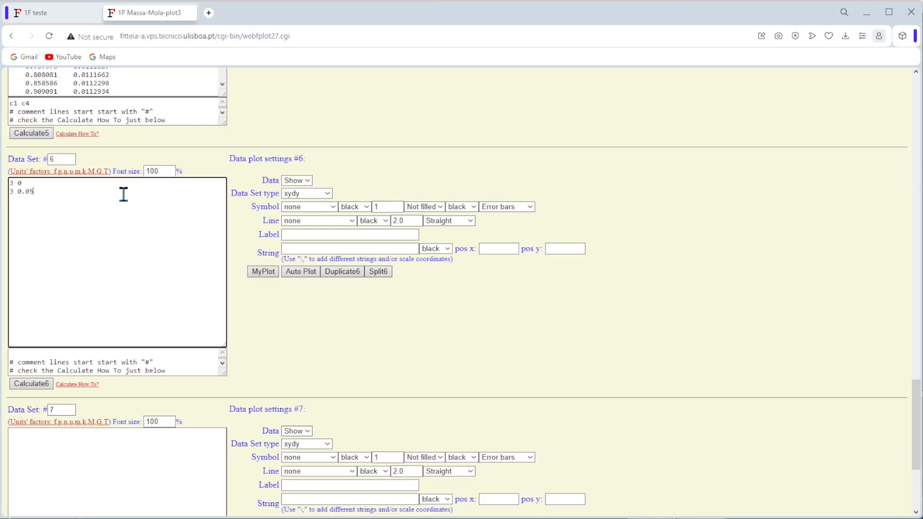
# Step: Set data set 6 to type xy with a dotted brown line
pyautogui.click(322, 193)
pyautogui.click(319, 207)
pyautogui.click(319, 221)
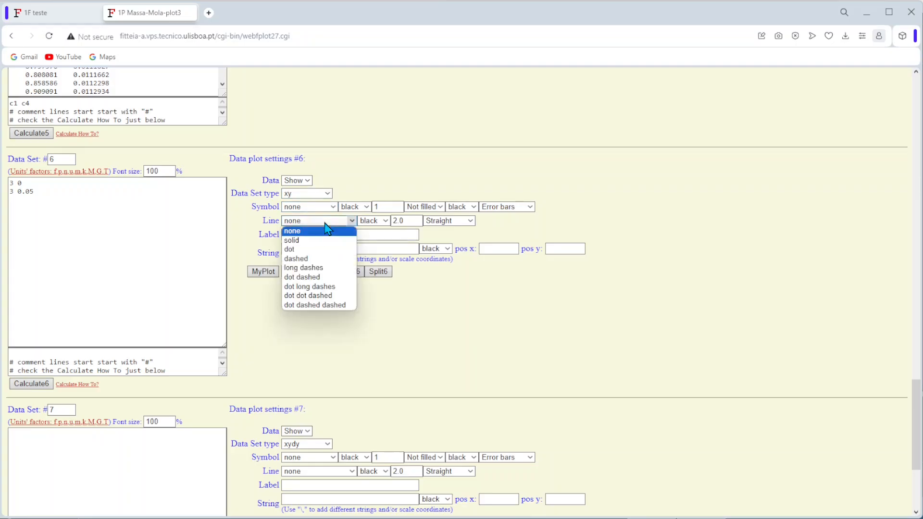
pyautogui.click(318, 249)
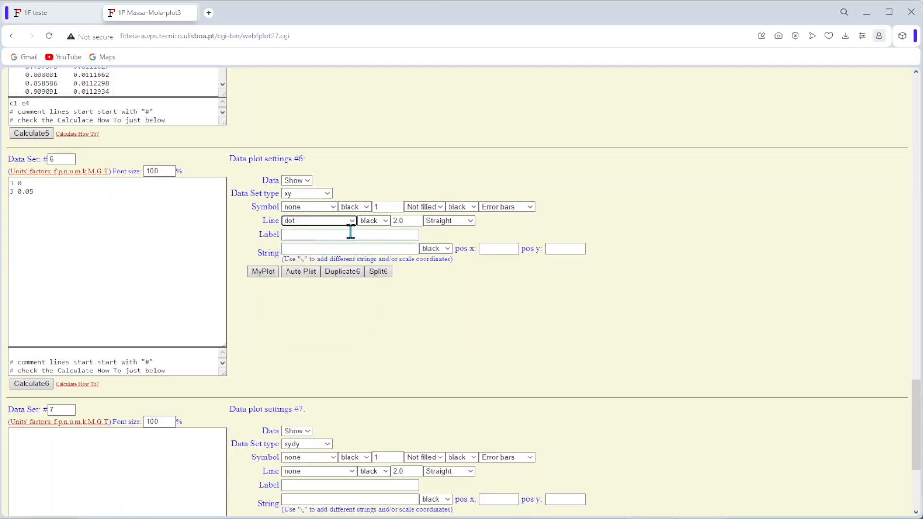
pyautogui.click(374, 222)
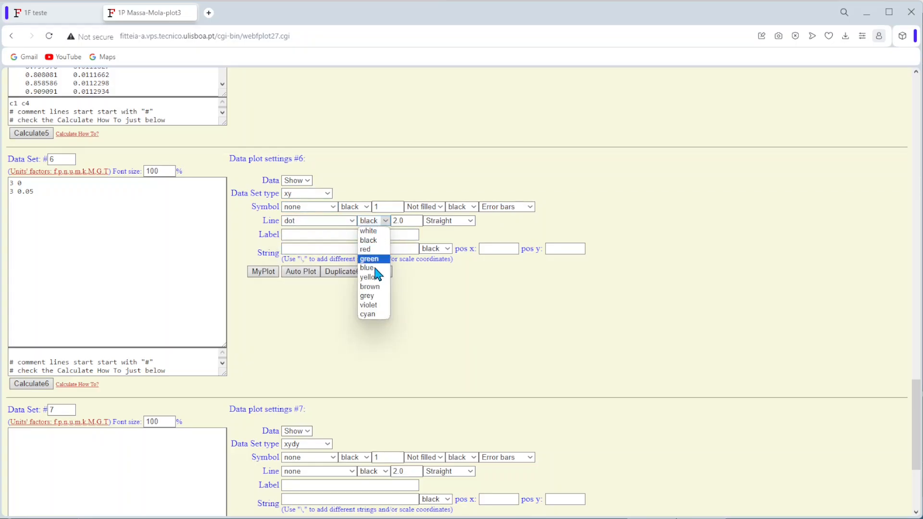
pyautogui.click(371, 287)
# Step: Enter the points (1, 0.03) and (4, 0.03) as the data of data set 7
pyautogui.scroll(-1, 344, 326)
pyautogui.click(151, 404)
pyautogui.write('1 0.03')
pyautogui.press('Return')
pyautogui.write('4 0.03')
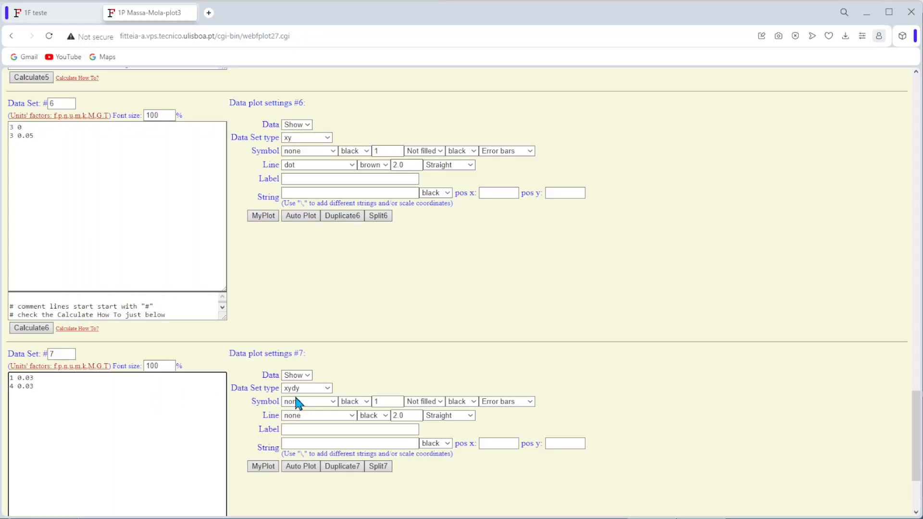
# Step: Set data set 7 to type xy with a dotted brown line and redraw the plot
pyautogui.click(329, 389)
pyautogui.click(315, 398)
pyautogui.click(318, 418)
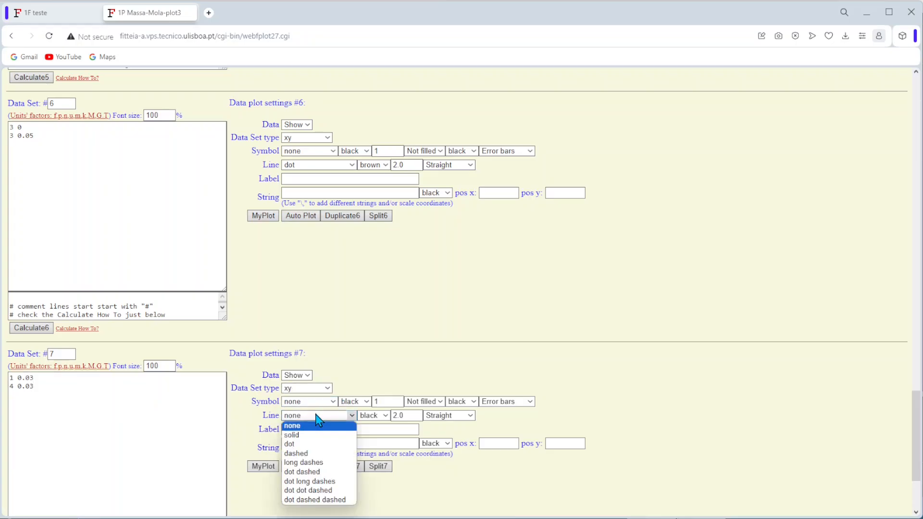
pyautogui.click(310, 444)
pyautogui.click(381, 416)
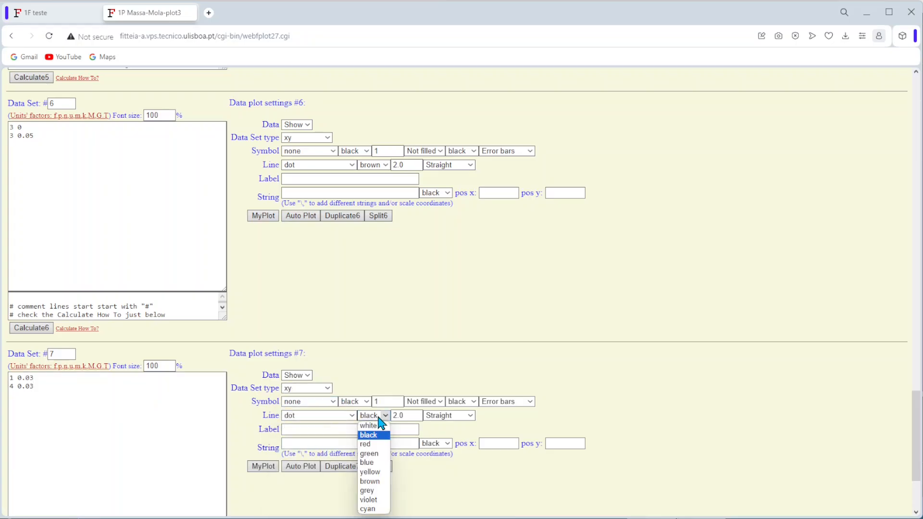
pyautogui.click(374, 481)
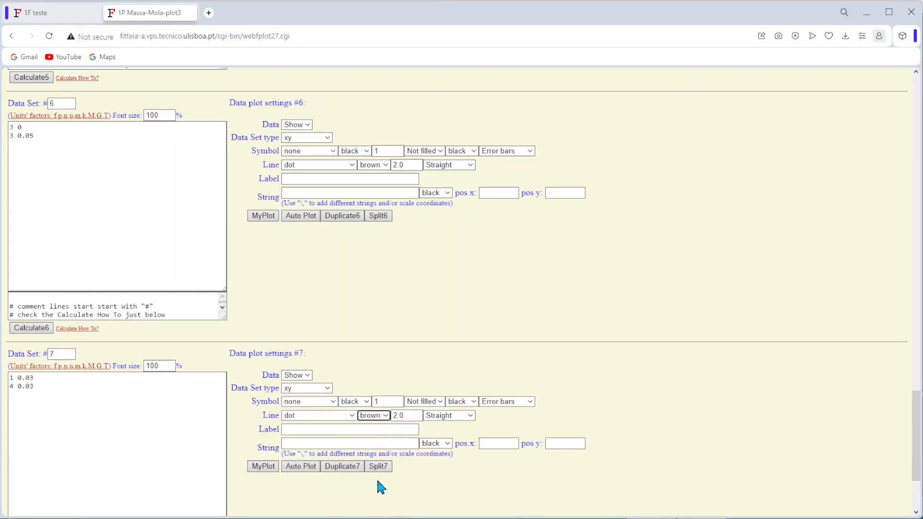
pyautogui.click(266, 468)
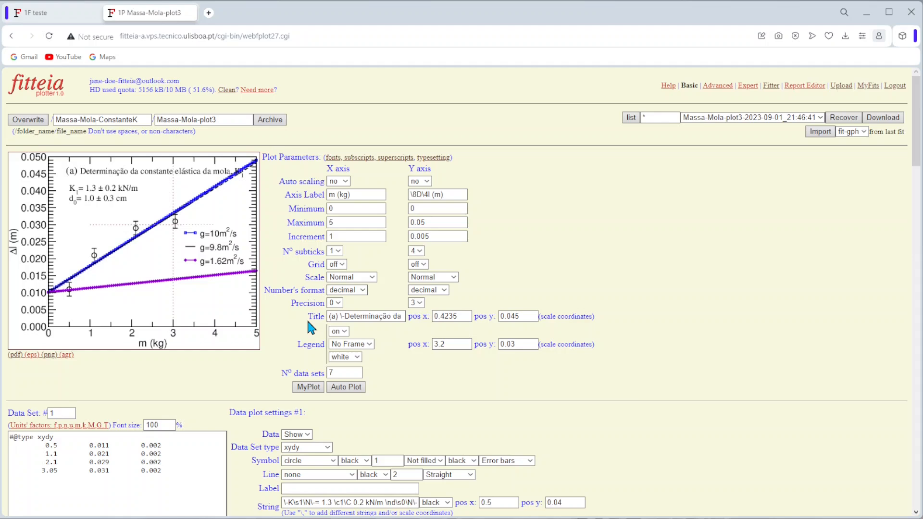
# Step: Set the number of data sets to 8 and redraw the plot to add an empty data set
pyautogui.click(339, 370)
pyautogui.click(344, 376)
pyautogui.press('BackSpace')
pyautogui.write('8')
pyautogui.click(302, 388)
# Step: Enter the range 0:0.05:5 as the first calculation line of data set 8
pyautogui.scroll(-20, 299, 391)
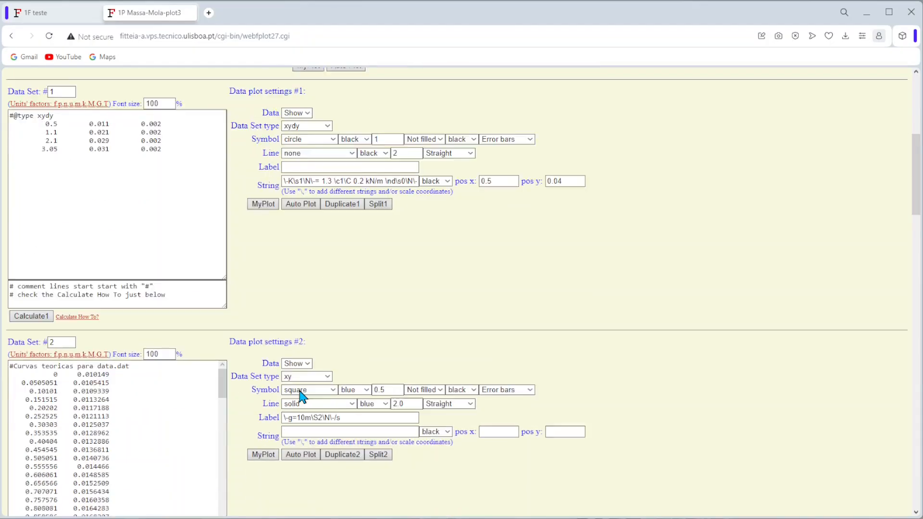
pyautogui.scroll(-5, 309, 381)
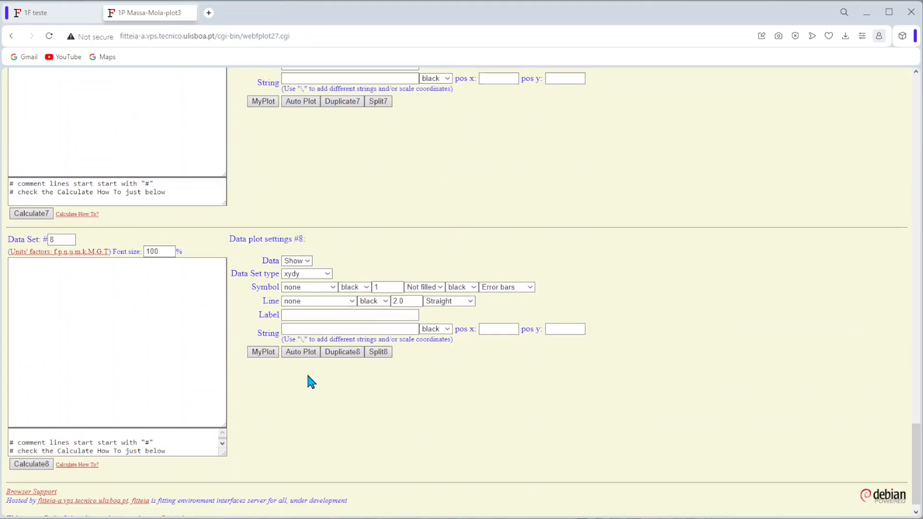
pyautogui.click(64, 420)
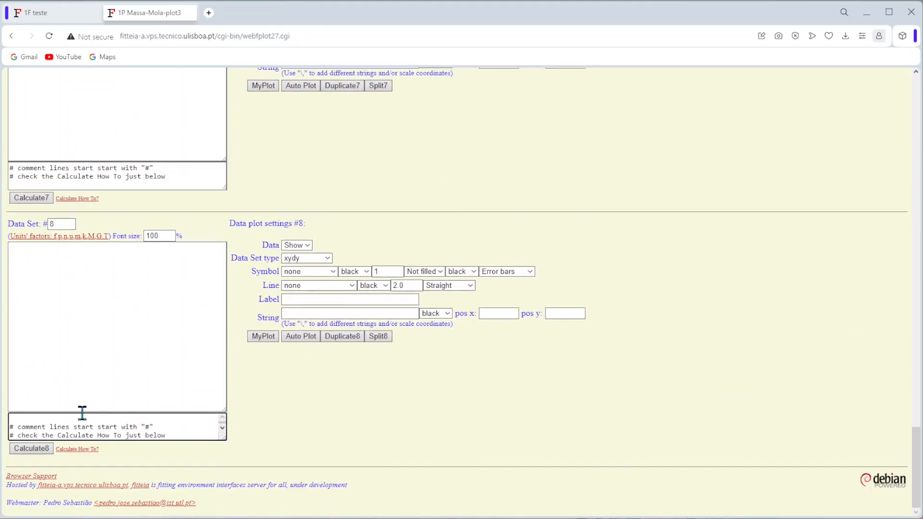
pyautogui.write('0:0.05:5')
pyautogui.press('Return')
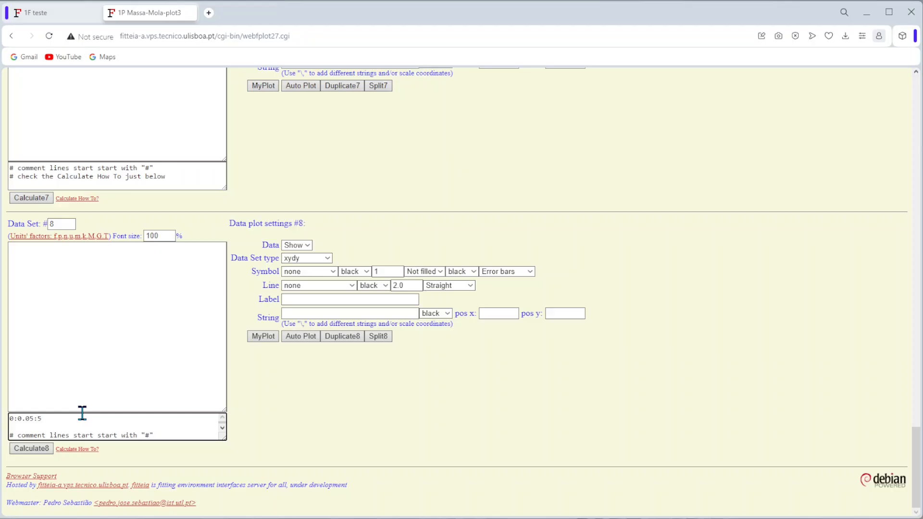
# Step: Define the calculated columns of data set 8 with the line c1 pow(c1/10,2)
pyautogui.write('c1')
pyautogui.write('c')
pyautogui.write('1')
pyautogui.write('^2')
pyautogui.press('BackSpace')
pyautogui.press('BackSpace')
pyautogui.write('*c1')
pyautogui.press('BackSpace')
pyautogui.press('BackSpace')
pyautogui.press('BackSpace')
pyautogui.press('BackSpace')
pyautogui.write('pow(c1/10,2)')
# Step: Set data set 8 to type xy with a dotted brown line and calculate its points
pyautogui.click(304, 259)
pyautogui.click(298, 268)
pyautogui.click(304, 287)
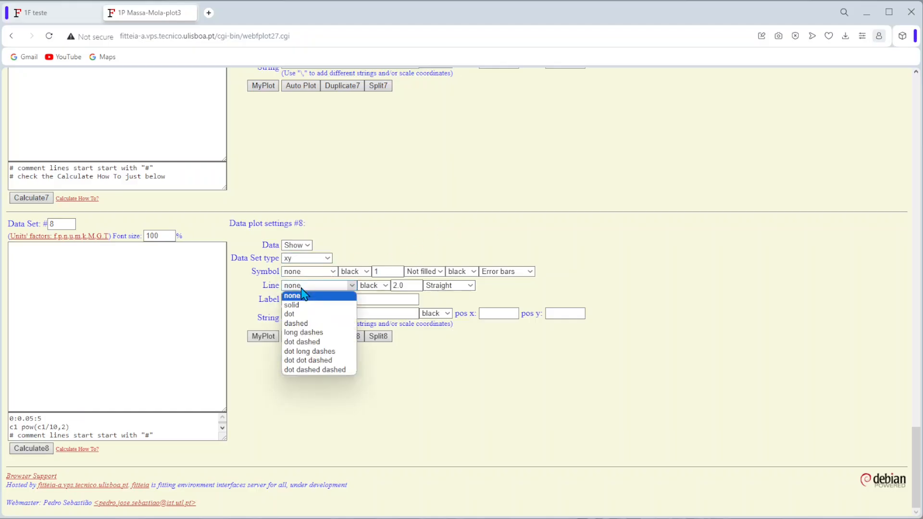
pyautogui.click(309, 317)
pyautogui.click(384, 286)
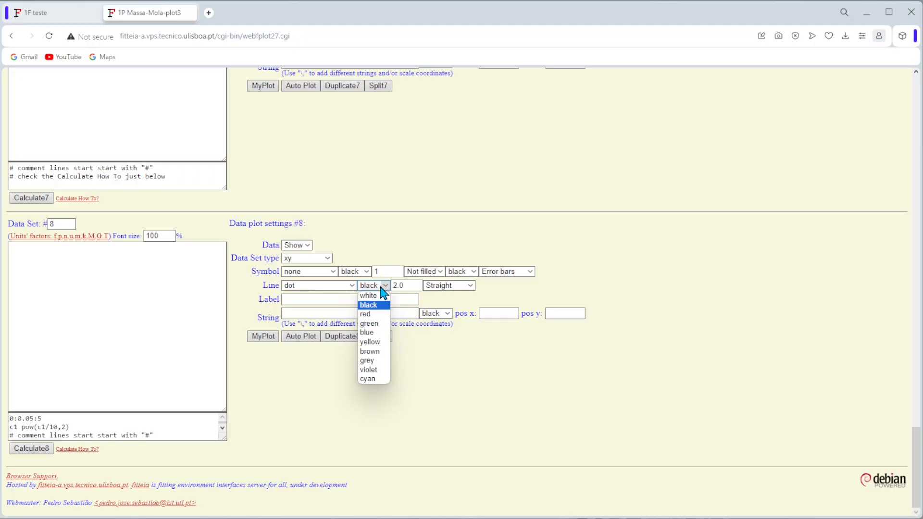
pyautogui.click(371, 351)
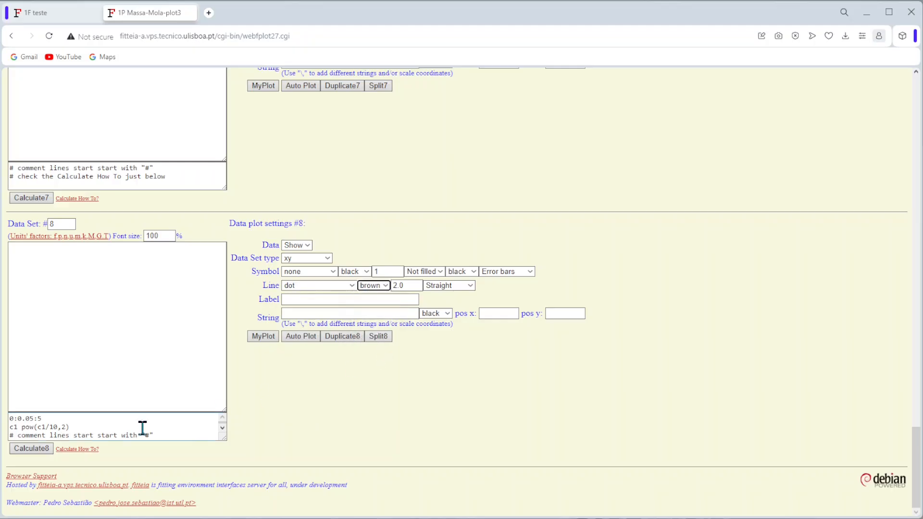
pyautogui.click(47, 451)
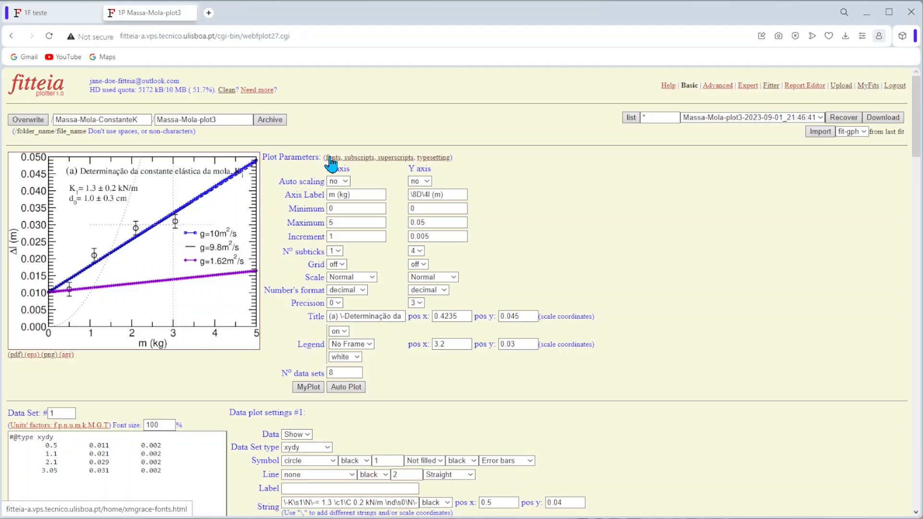
pyautogui.scroll(-20, 332, 163)
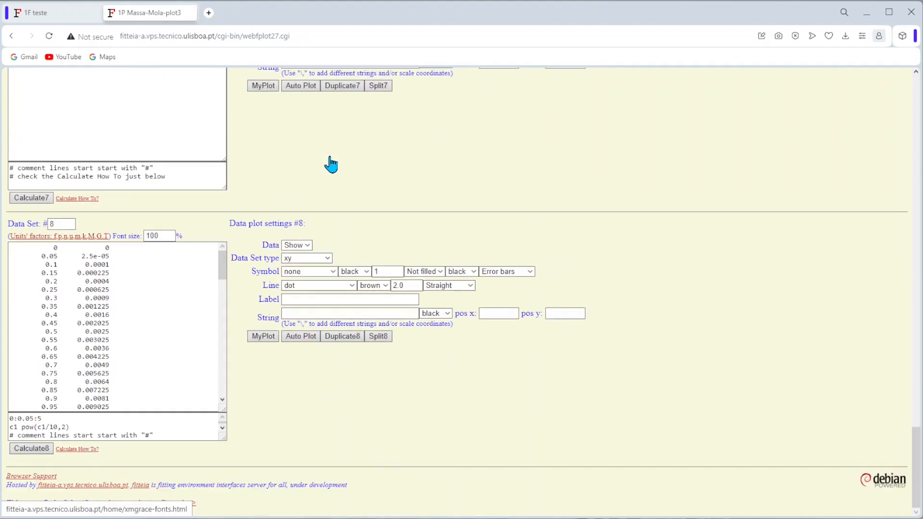
pyautogui.moveTo(9, 418)
pyautogui.mouseDown()
pyautogui.moveTo(14, 433)
pyautogui.moveTo(18, 421)
pyautogui.mouseUp()
pyautogui.hotkey('ctrl', 'v')
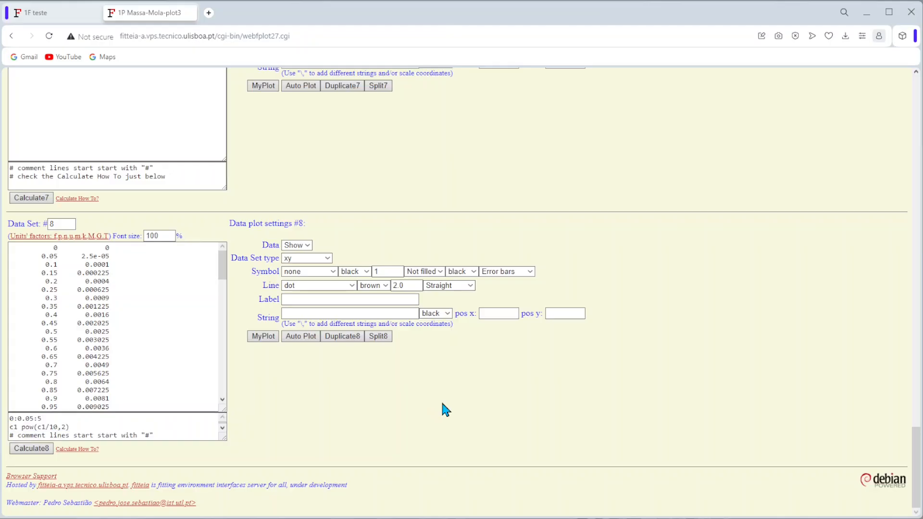
# Step: Rename the plot file as Massa-Mola-plot4 and archive it
pyautogui.scroll(8, 441, 399)
pyautogui.scroll(20, 445, 410)
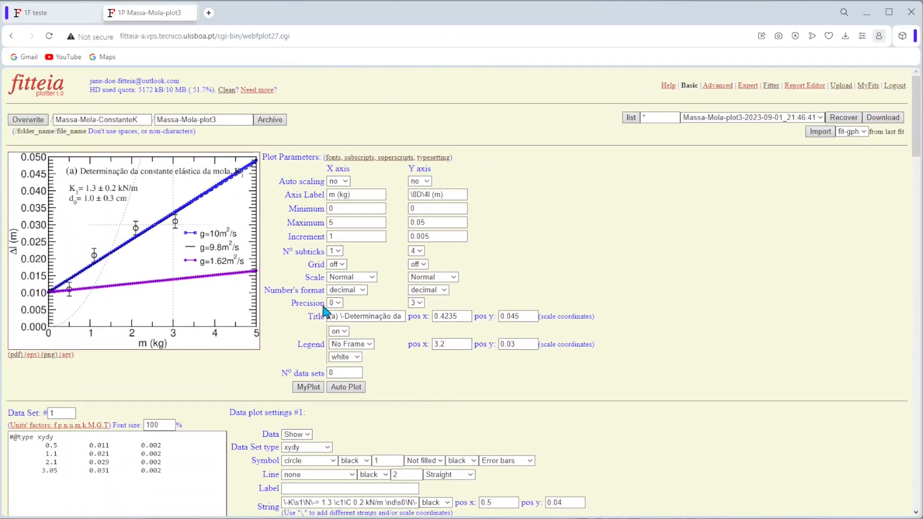
pyautogui.click(238, 119)
pyautogui.press('BackSpace')
pyautogui.write('4')
pyautogui.click(265, 123)
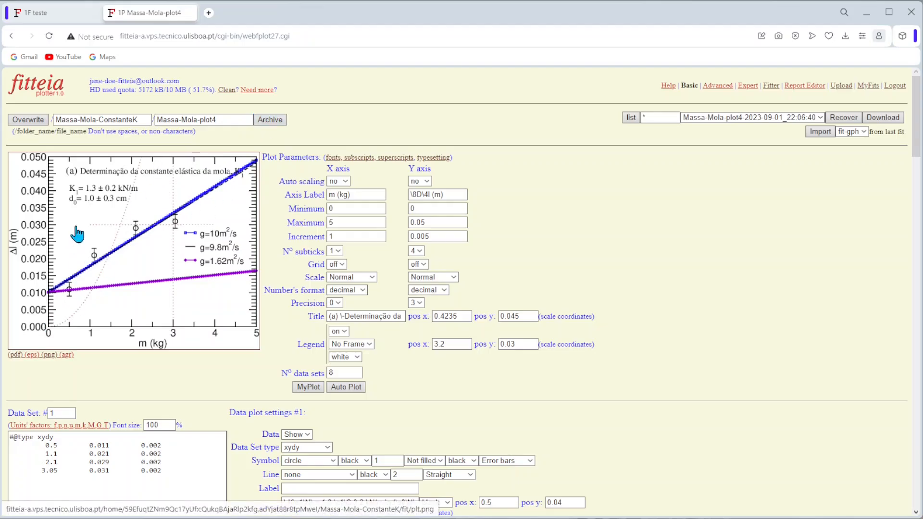
# Step: Hide data sets 8, 7 and 6 and redraw the plot
pyautogui.moveTo(348, 372); pyautogui.dragTo(305, 370)
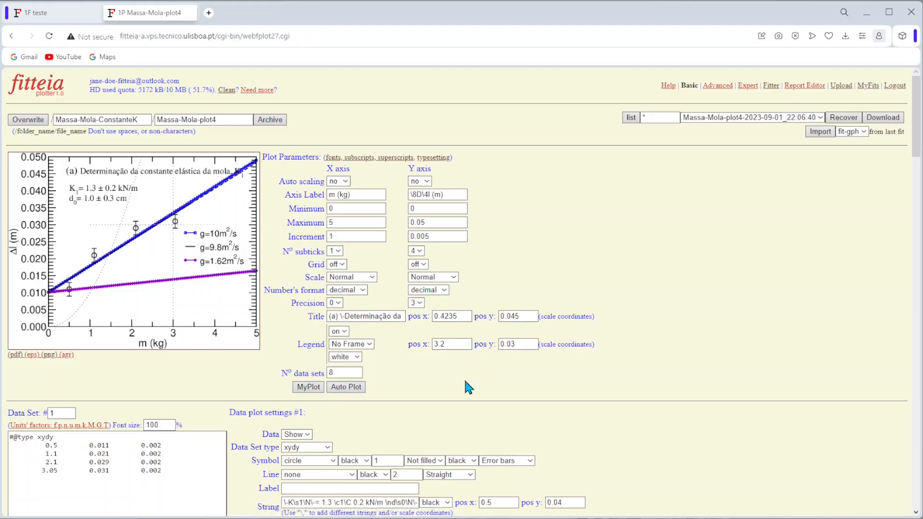
pyautogui.scroll(-20, 466, 382)
pyautogui.scroll(-10, 464, 382)
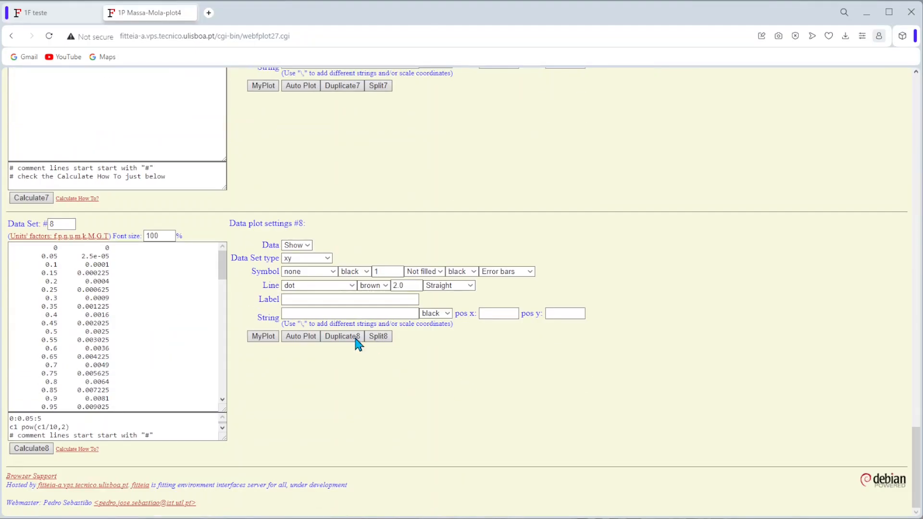
pyautogui.click(298, 245)
pyautogui.click(296, 255)
pyautogui.scroll(5, 409, 255)
pyautogui.click(294, 219)
pyautogui.click(297, 231)
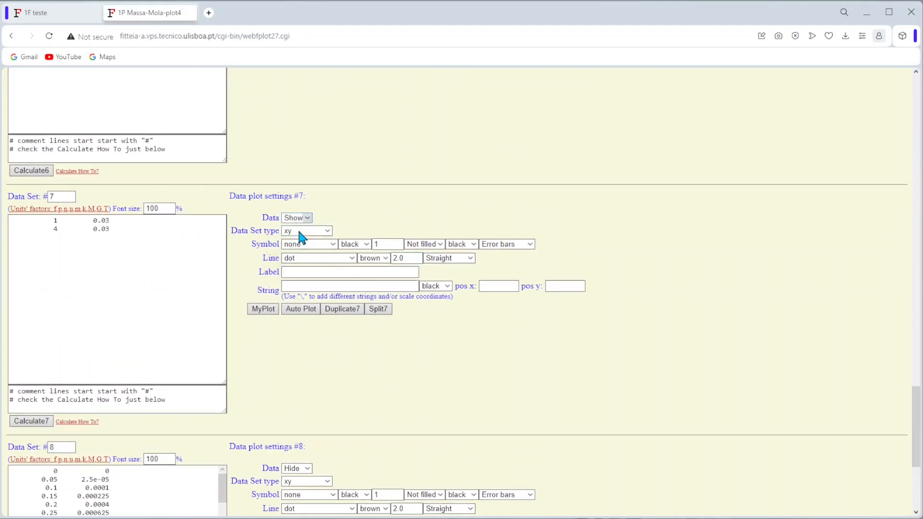
pyautogui.scroll(5, 379, 281)
pyautogui.click(303, 190)
pyautogui.click(304, 207)
pyautogui.click(267, 281)
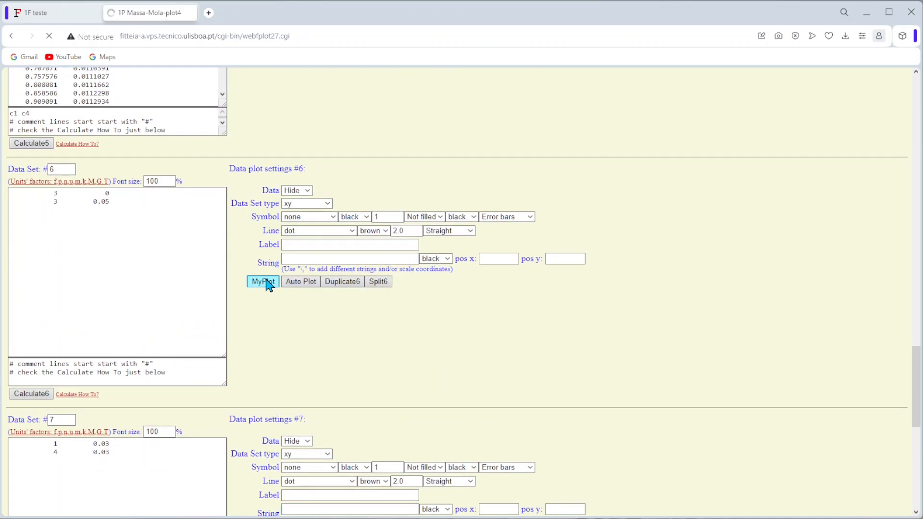